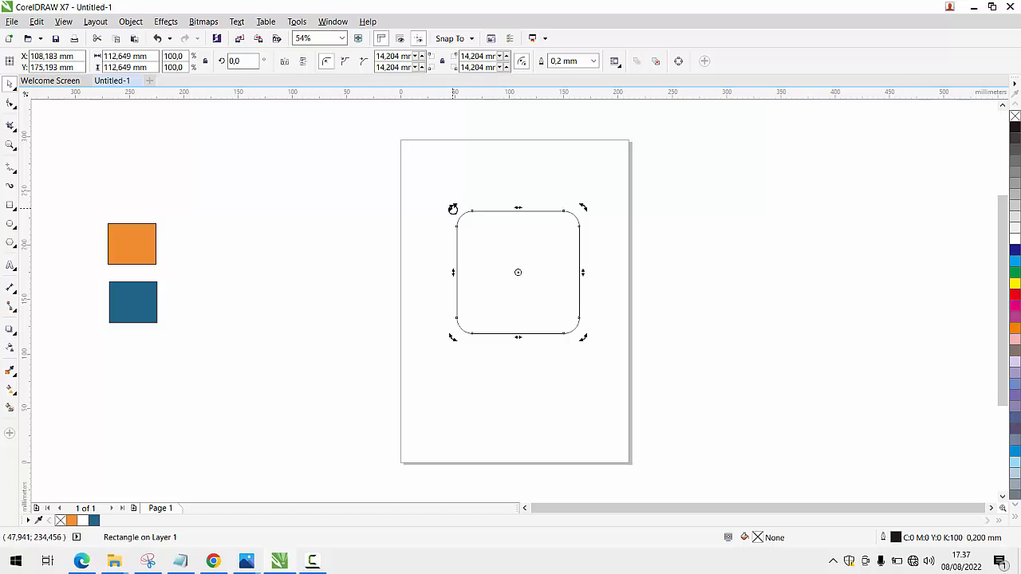
Rotate the rounded square 45 degrees into a diamond
{"action": "left_click_drag", "start_coordinate": [452, 207], "coordinate": [413, 276]}
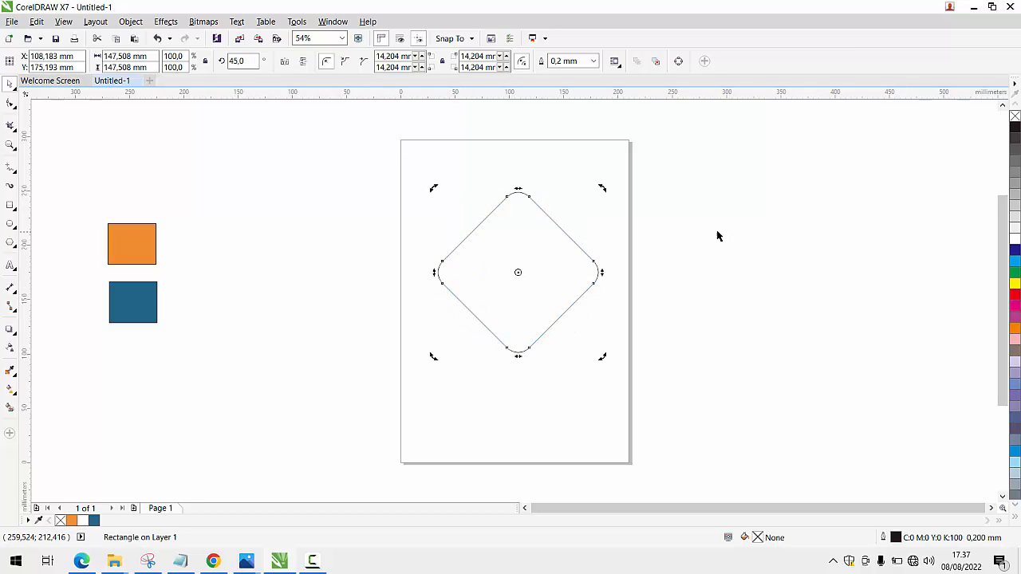
{"action": "left_click", "coordinate": [741, 238]}
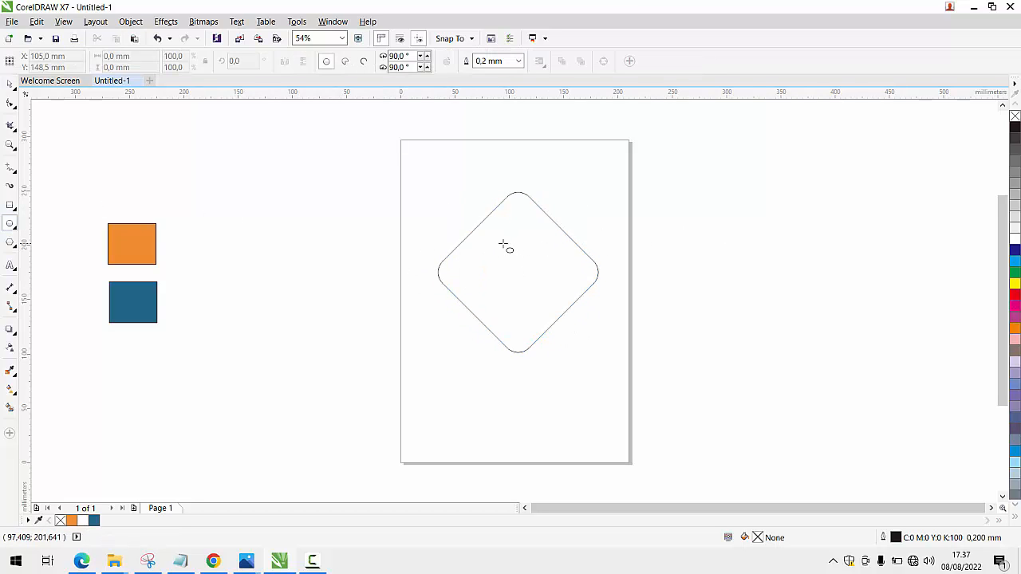
Draw a circle about 69 mm in diameter and move it near the centre of the diamond
{"action": "left_click_drag", "start_coordinate": [497, 241], "coordinate": [566, 316]}
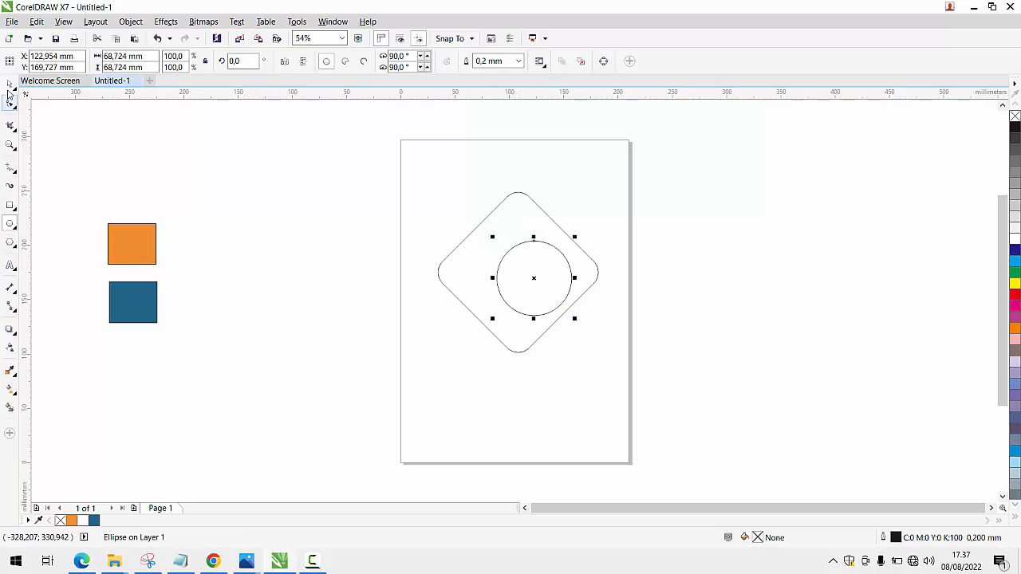
{"action": "mouse_move", "coordinate": [520, 276]}
{"action": "left_mouse_down"}
{"action": "mouse_move", "coordinate": [487, 267]}
{"action": "mouse_move", "coordinate": [505, 267]}
{"action": "left_mouse_up"}
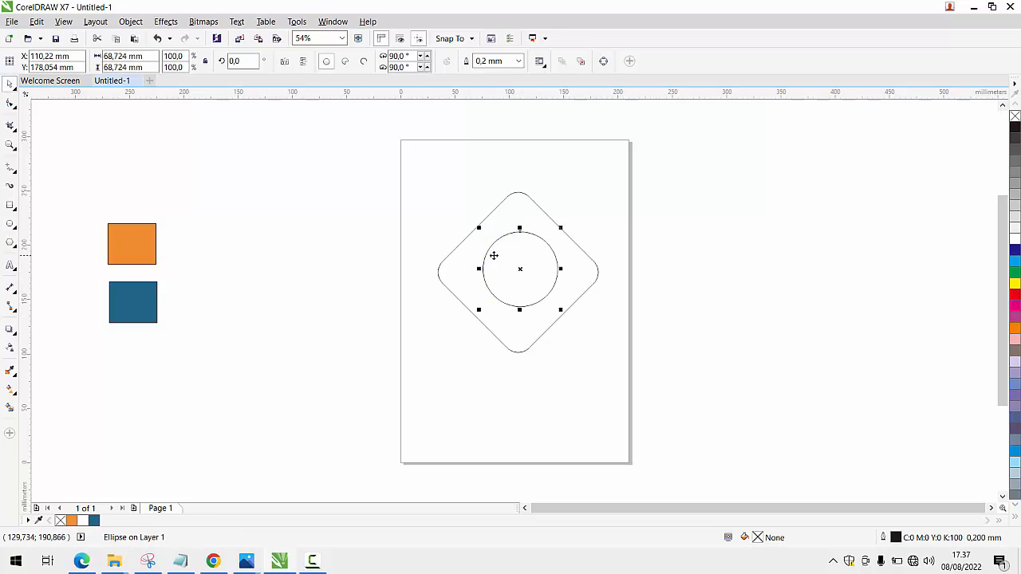
{"action": "left_click", "coordinate": [479, 228], "text": "shift"}
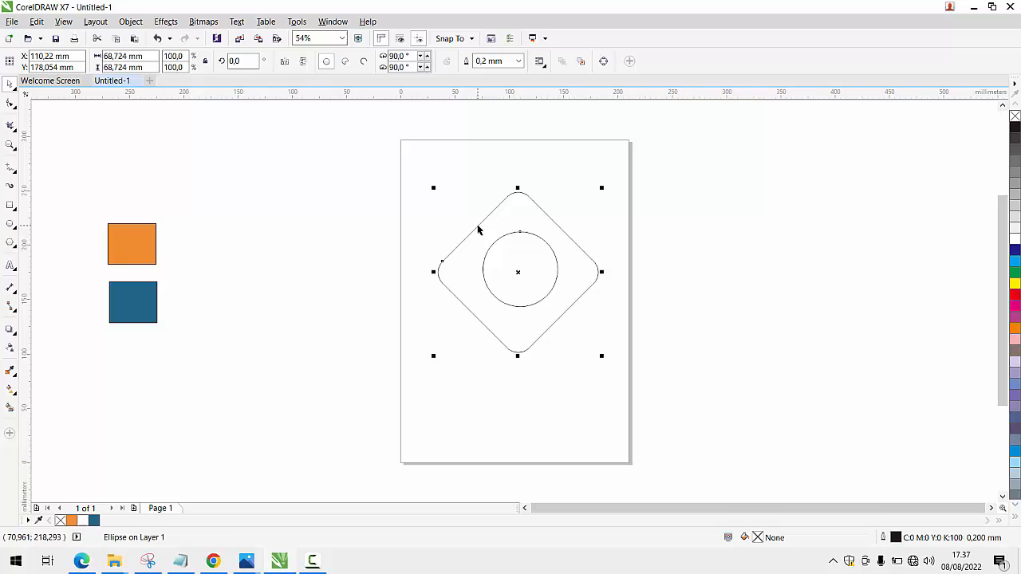
{"action": "left_click", "coordinate": [511, 258]}
{"action": "left_click", "coordinate": [542, 234]}
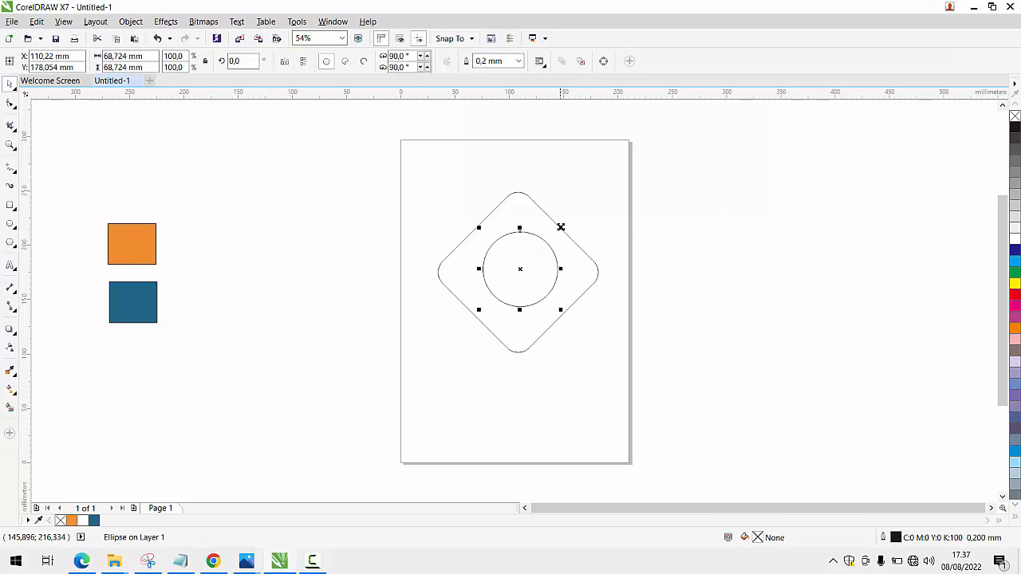
Resize the circle about its centre to about 70 mm and add a concentric inner circle about 31 mm in diameter
{"action": "left_click_drag", "start_coordinate": [561, 228], "coordinate": [575, 222]}
{"action": "scroll", "coordinate": [497, 263], "scroll_direction": "up", "scroll_amount": 3}
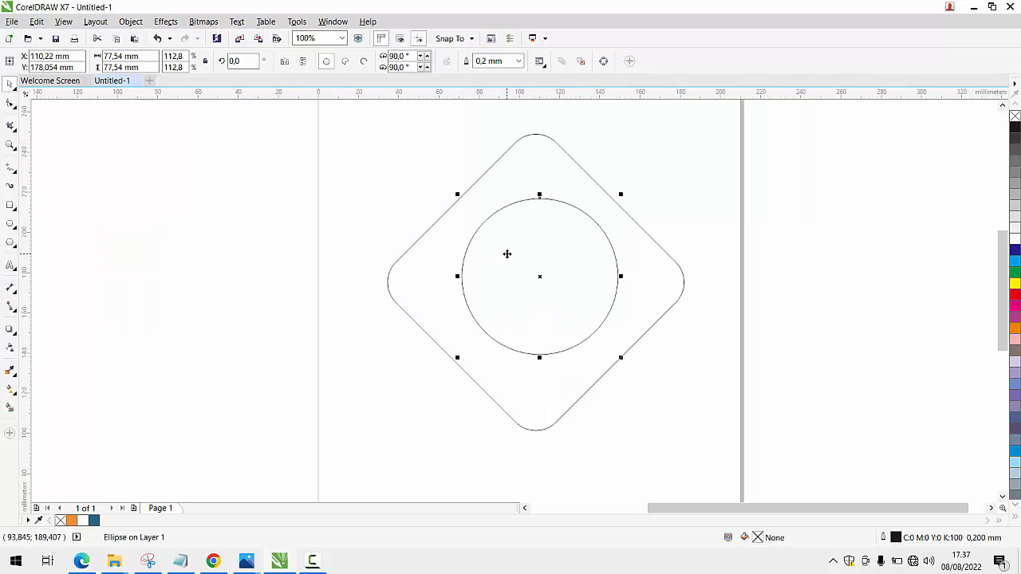
{"action": "mouse_move", "coordinate": [623, 193]}
{"action": "left_mouse_down"}
{"action": "mouse_move", "coordinate": [588, 235]}
{"action": "mouse_move", "coordinate": [620, 201]}
{"action": "mouse_move", "coordinate": [609, 208]}
{"action": "left_mouse_up"}
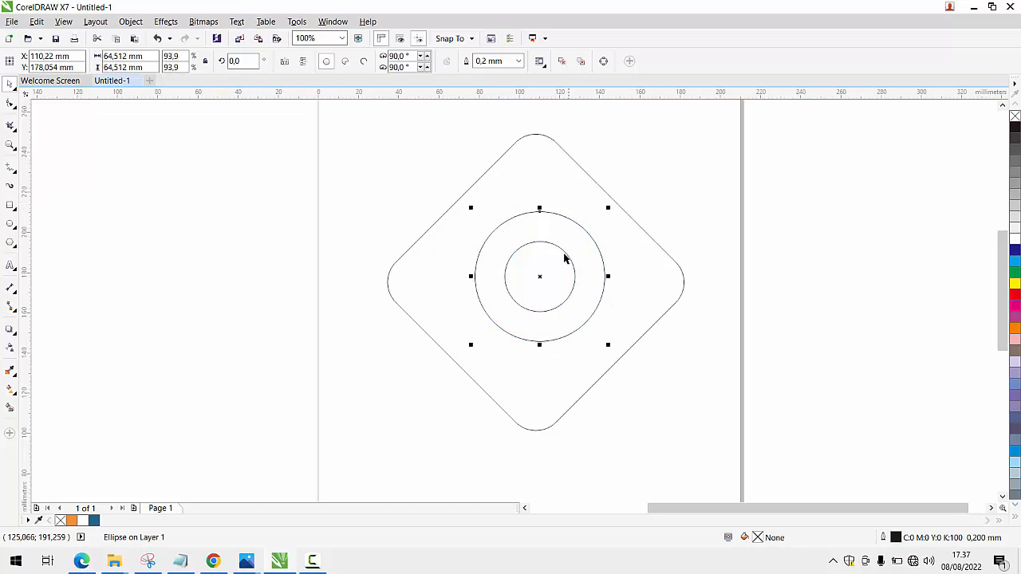
{"action": "left_click_drag", "start_coordinate": [577, 238], "coordinate": [569, 242]}
{"action": "left_click", "coordinate": [484, 276]}
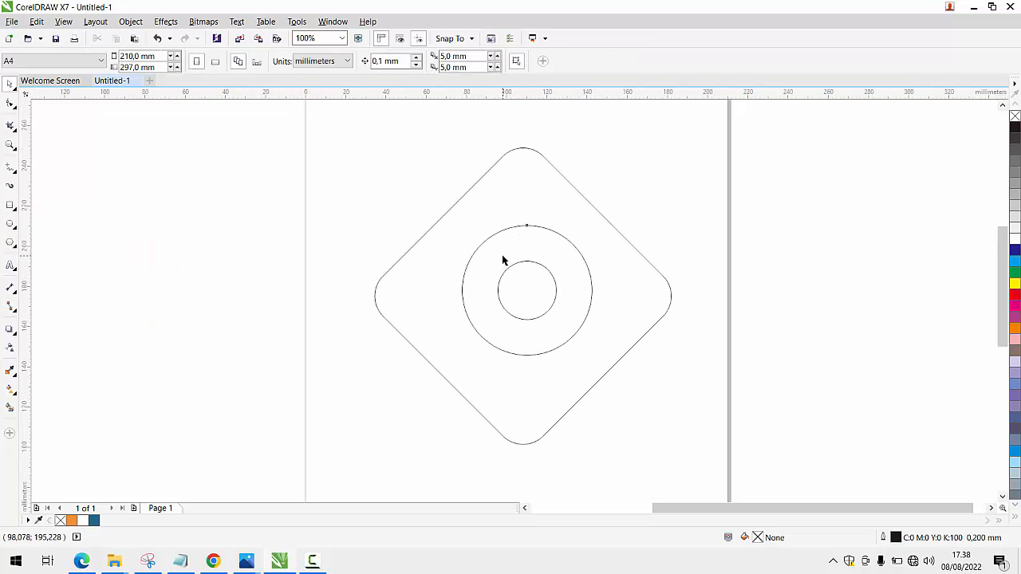
{"action": "left_click", "coordinate": [502, 256]}
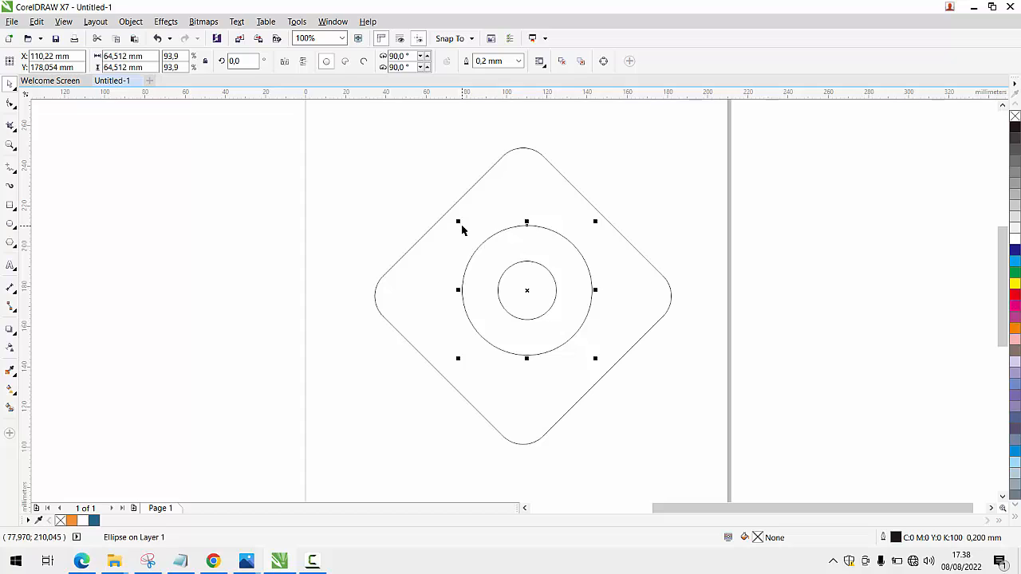
{"action": "left_click_drag", "start_coordinate": [460, 222], "coordinate": [452, 216]}
{"action": "left_click_drag", "start_coordinate": [494, 257], "coordinate": [492, 254]}
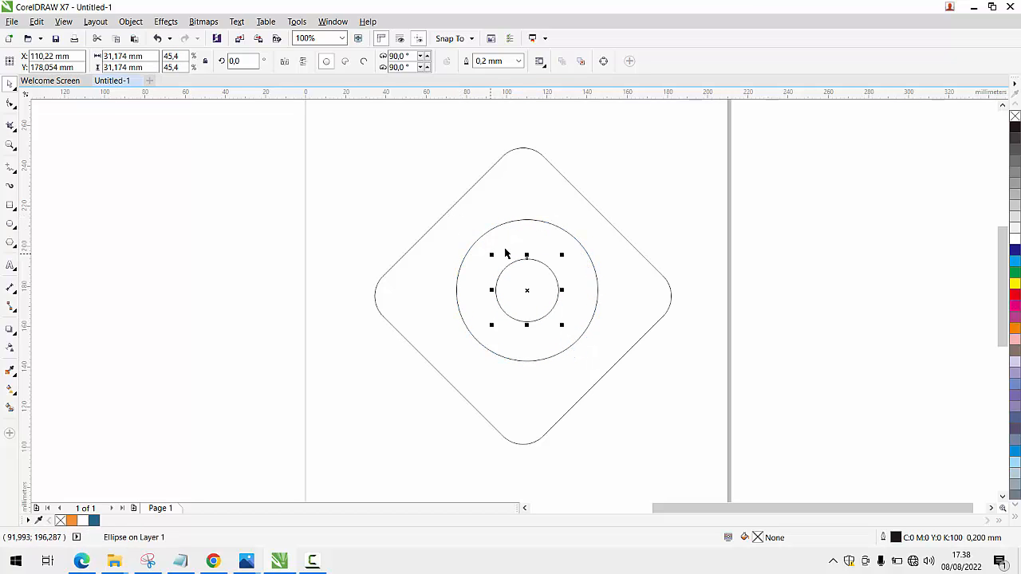
{"action": "left_click", "coordinate": [653, 195]}
Draw an upright rectangle about 17.5 mm wide and 71.4 mm tall between the left sides of the two circles
{"action": "left_click", "coordinate": [11, 206]}
{"action": "left_click_drag", "start_coordinate": [459, 168], "coordinate": [496, 301]}
{"action": "left_click_drag", "start_coordinate": [475, 162], "coordinate": [475, 151]}
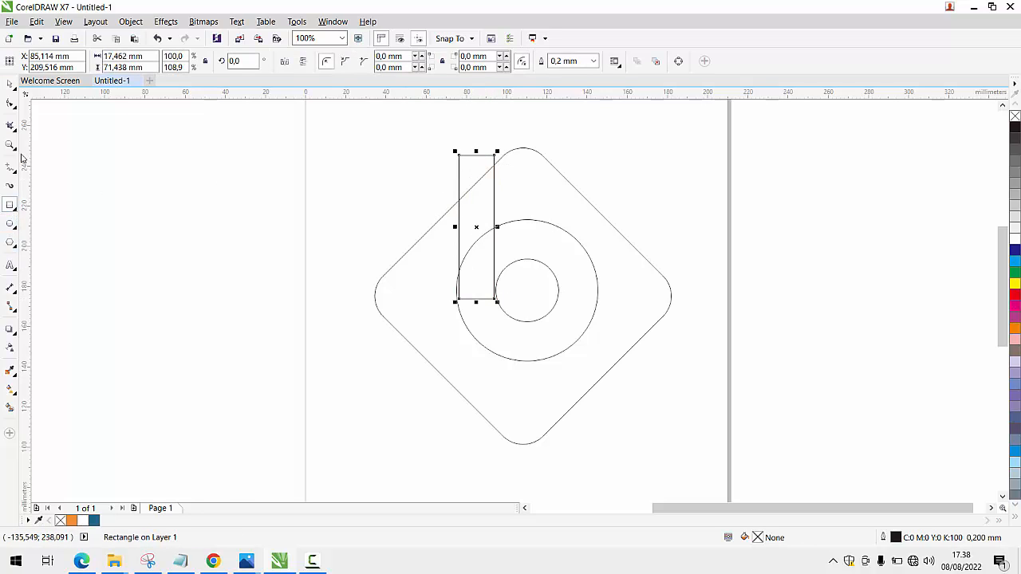
{"action": "left_click", "coordinate": [13, 84]}
{"action": "scroll", "coordinate": [471, 285], "scroll_direction": "up", "scroll_amount": 2}
{"action": "scroll", "coordinate": [471, 285], "scroll_direction": "up", "scroll_amount": 2}
{"action": "scroll", "coordinate": [413, 264], "scroll_direction": "down", "scroll_amount": 2}
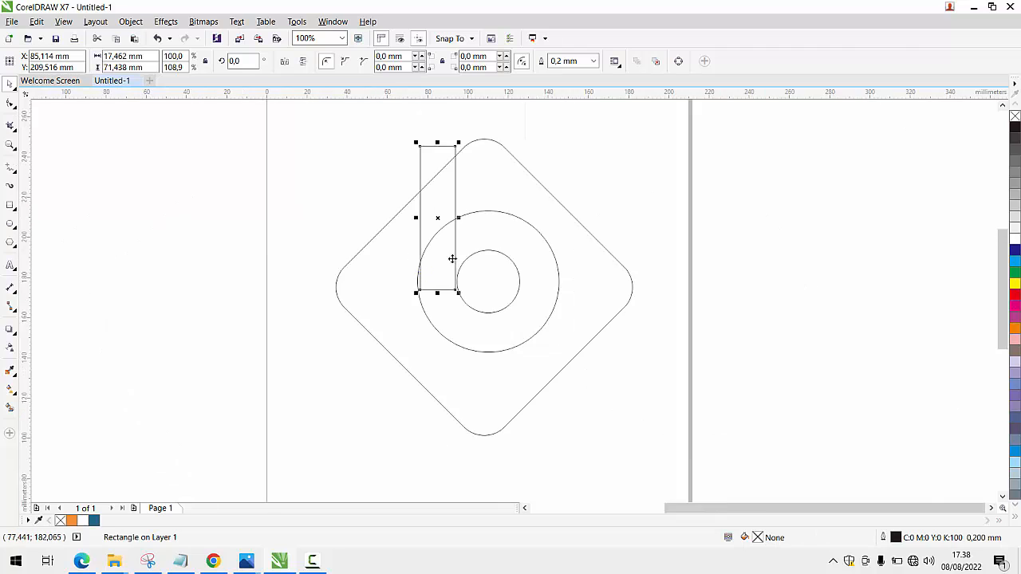
{"action": "scroll", "coordinate": [452, 257], "scroll_direction": "up", "scroll_amount": 1}
{"action": "scroll", "coordinate": [467, 232], "scroll_direction": "down", "scroll_amount": 1}
{"action": "scroll", "coordinate": [480, 228], "scroll_direction": "up", "scroll_amount": 1}
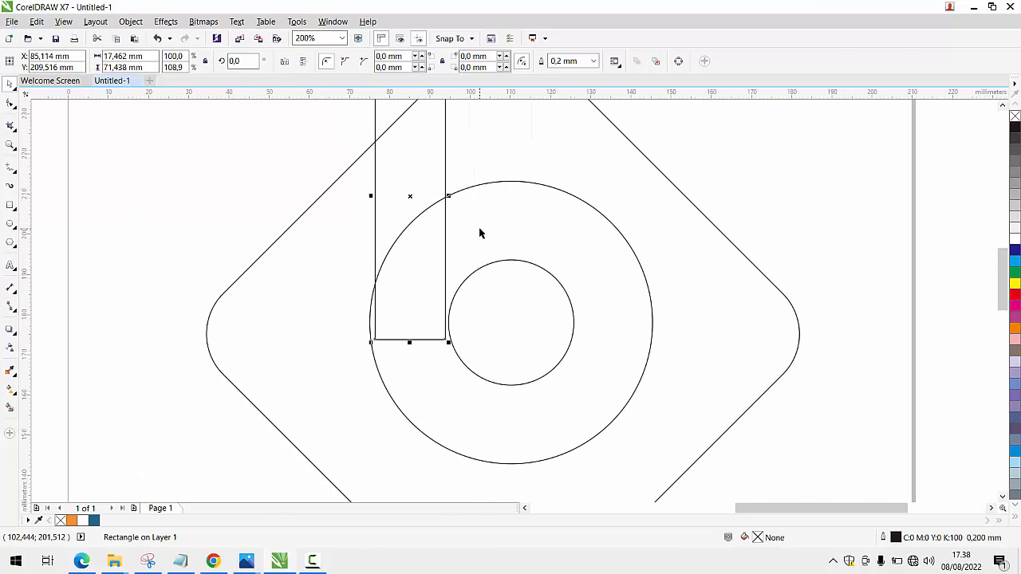
{"action": "scroll", "coordinate": [479, 233], "scroll_direction": "down", "scroll_amount": 1}
{"action": "left_click", "coordinate": [484, 232]}
{"action": "left_click", "coordinate": [651, 216]}
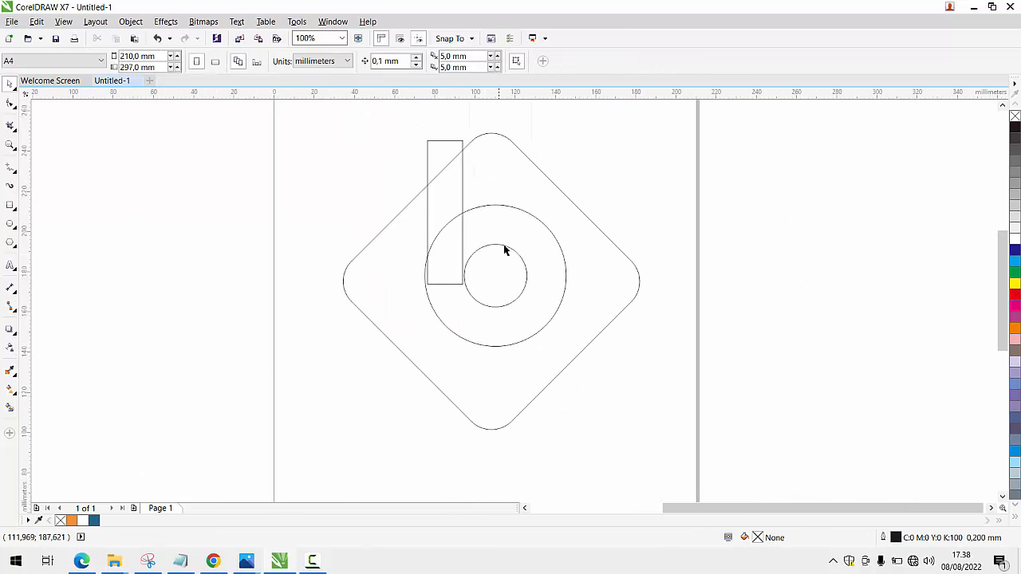
Trim the outer circle with the inner circle and move the leftover inner circle outside the page
{"action": "left_click", "coordinate": [506, 244]}
{"action": "left_click", "coordinate": [508, 222], "text": "shift"}
{"action": "left_click", "coordinate": [368, 62]}
{"action": "left_click", "coordinate": [594, 220]}
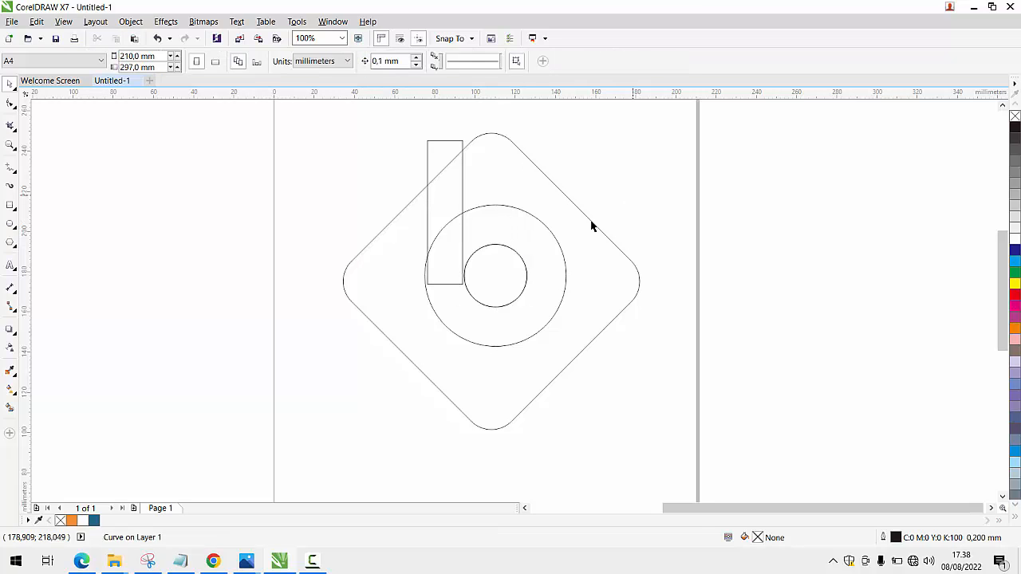
{"action": "left_click_drag", "start_coordinate": [525, 266], "coordinate": [783, 213]}
Resize the rectangle to about 19.6 mm wide and 67.9 mm tall to span the ring's left thickness
{"action": "scroll", "coordinate": [465, 224], "scroll_direction": "up", "scroll_amount": 1}
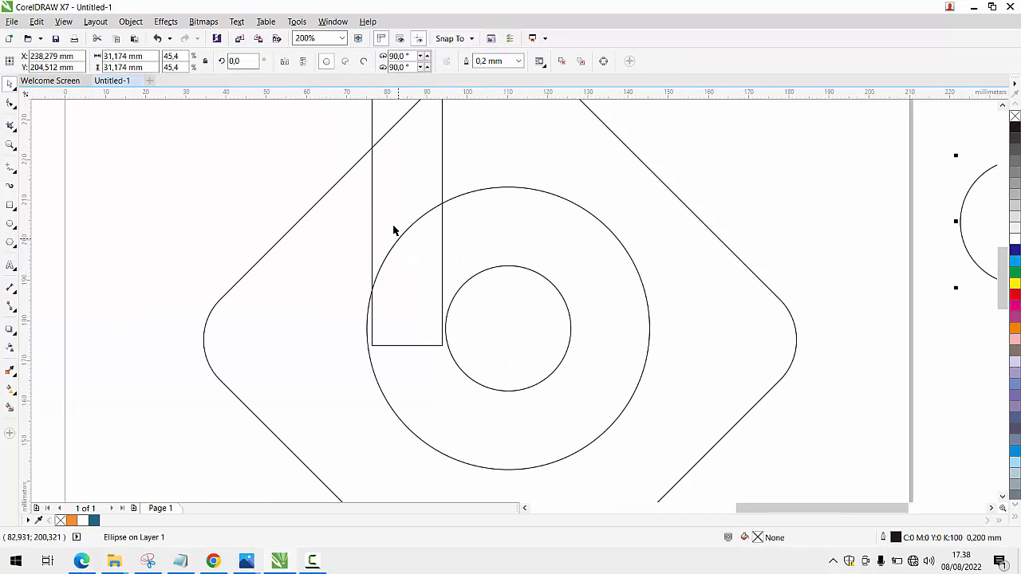
{"action": "left_click", "coordinate": [372, 206]}
{"action": "scroll", "coordinate": [367, 202], "scroll_direction": "down", "scroll_amount": 2}
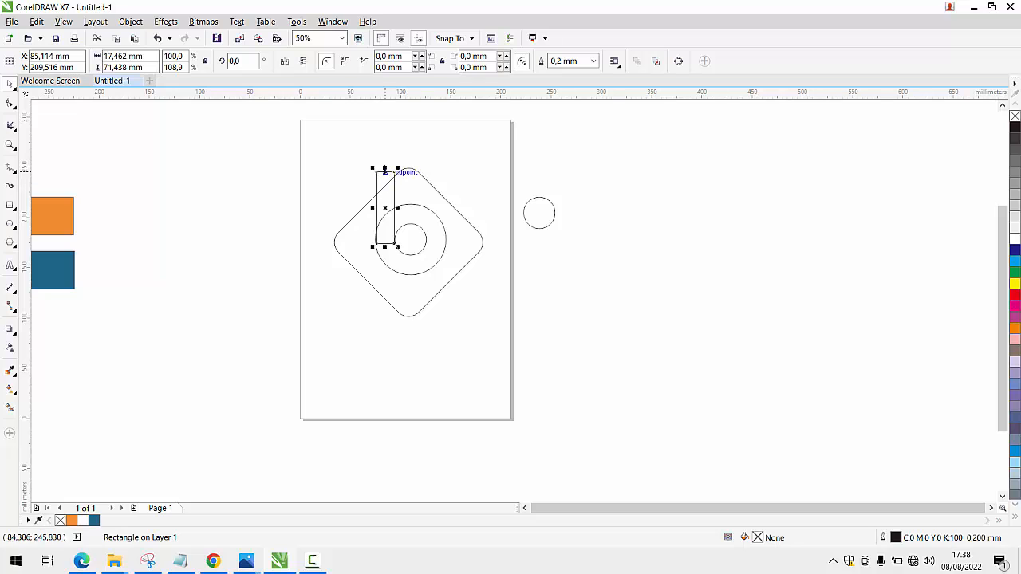
{"action": "left_click_drag", "start_coordinate": [386, 170], "coordinate": [373, 225]}
{"action": "scroll", "coordinate": [371, 231], "scroll_direction": "up", "scroll_amount": 2}
{"action": "scroll", "coordinate": [371, 231], "scroll_direction": "up", "scroll_amount": 1}
{"action": "left_click_drag", "start_coordinate": [336, 306], "coordinate": [326, 305]}
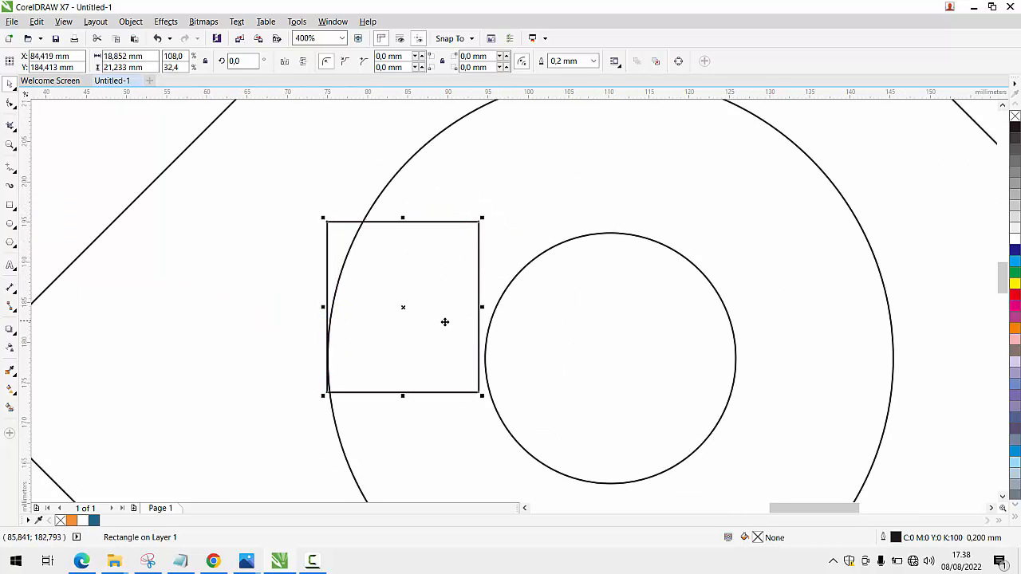
{"action": "left_click_drag", "start_coordinate": [479, 307], "coordinate": [485, 306]}
{"action": "scroll", "coordinate": [485, 306], "scroll_direction": "down", "scroll_amount": 2}
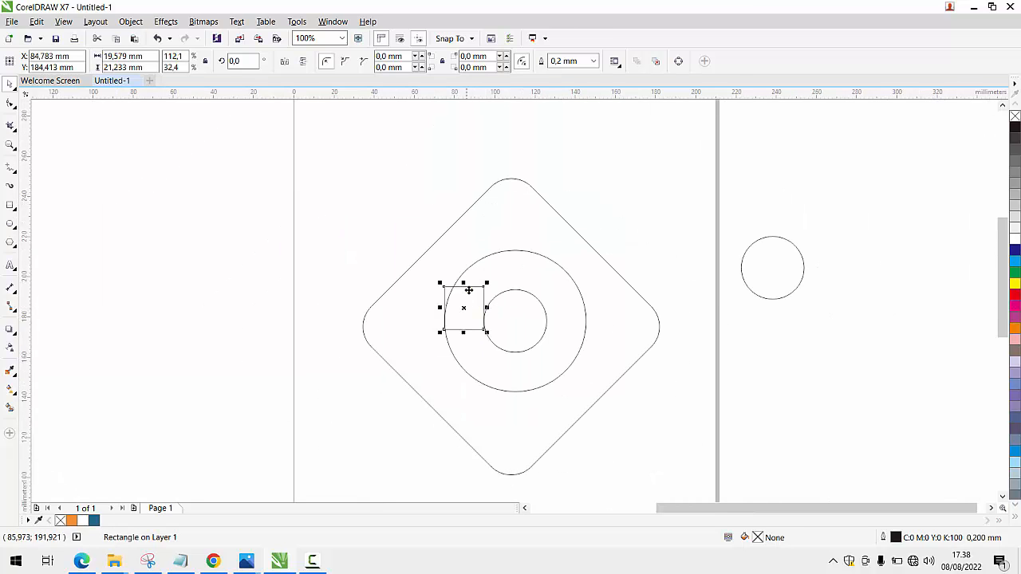
{"action": "left_click_drag", "start_coordinate": [472, 264], "coordinate": [476, 191]}
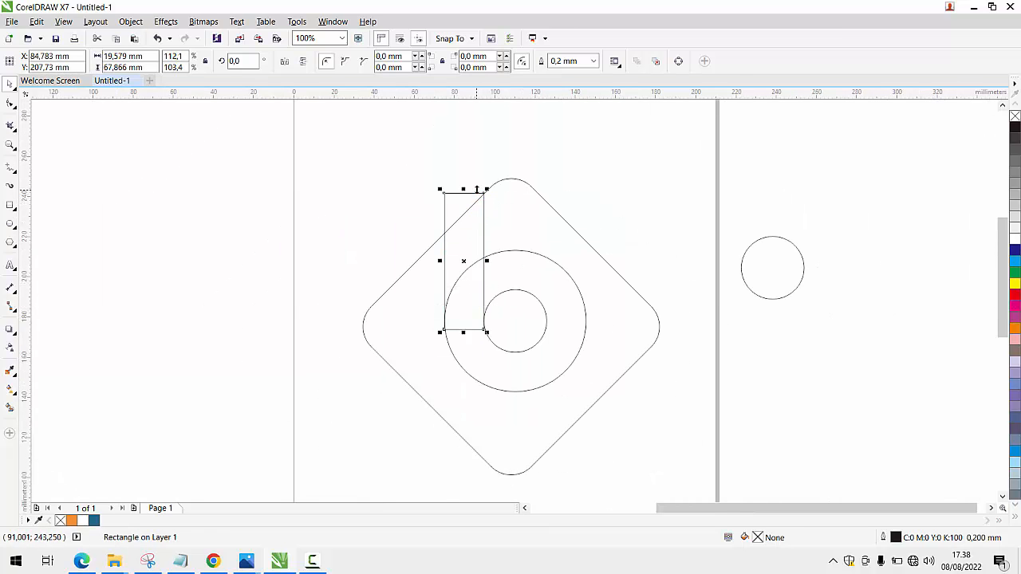
Fine-tune the rectangle's left edge against the ring's outer edge, making the rectangle about 19.3 mm wide
{"action": "scroll", "coordinate": [501, 257], "scroll_direction": "up", "scroll_amount": 2}
{"action": "scroll", "coordinate": [494, 264], "scroll_direction": "down", "scroll_amount": 2}
{"action": "scroll", "coordinate": [494, 264], "scroll_direction": "up", "scroll_amount": 2}
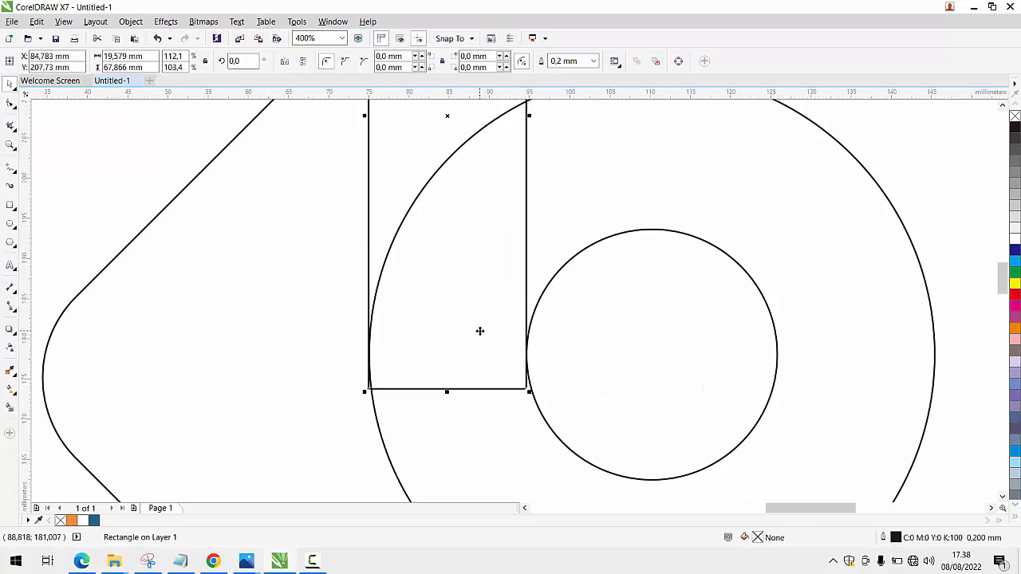
{"action": "scroll", "coordinate": [411, 381], "scroll_direction": "up", "scroll_amount": 1}
{"action": "scroll", "coordinate": [418, 372], "scroll_direction": "down", "scroll_amount": 1}
{"action": "scroll", "coordinate": [374, 244], "scroll_direction": "down", "scroll_amount": 1}
{"action": "scroll", "coordinate": [363, 179], "scroll_direction": "up", "scroll_amount": 1}
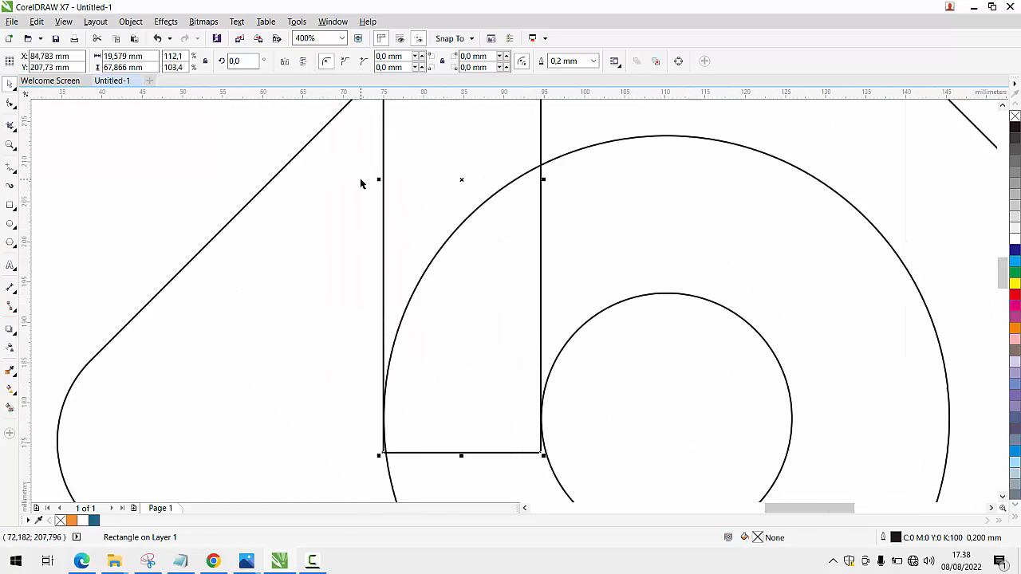
{"action": "scroll", "coordinate": [383, 180], "scroll_direction": "up", "scroll_amount": 1}
{"action": "left_click_drag", "start_coordinate": [380, 182], "coordinate": [386, 182]}
{"action": "scroll", "coordinate": [386, 182], "scroll_direction": "down", "scroll_amount": 3}
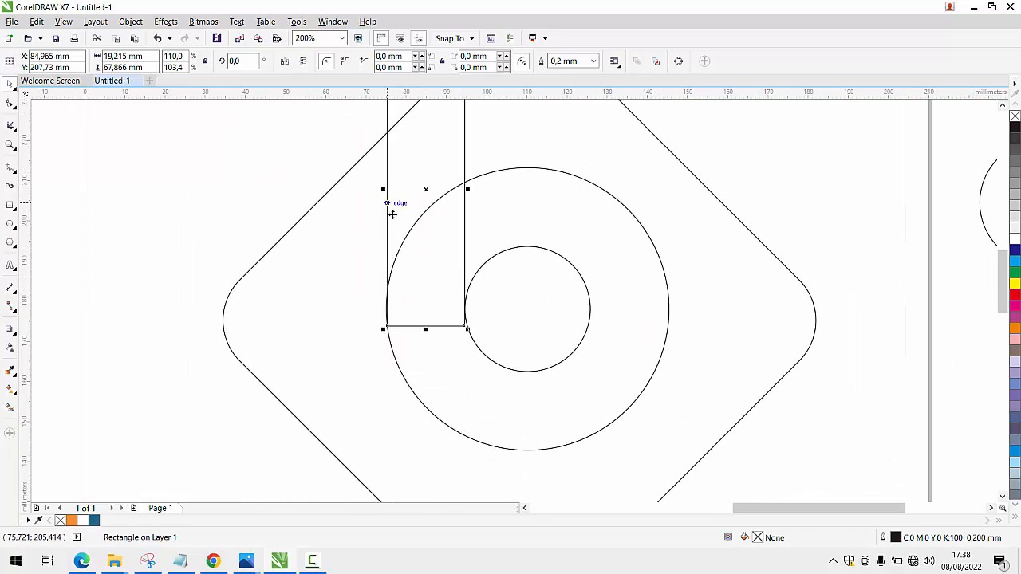
{"action": "scroll", "coordinate": [359, 320], "scroll_direction": "up", "scroll_amount": 3}
{"action": "scroll", "coordinate": [359, 320], "scroll_direction": "down", "scroll_amount": 3}
{"action": "scroll", "coordinate": [308, 290], "scroll_direction": "up", "scroll_amount": 2}
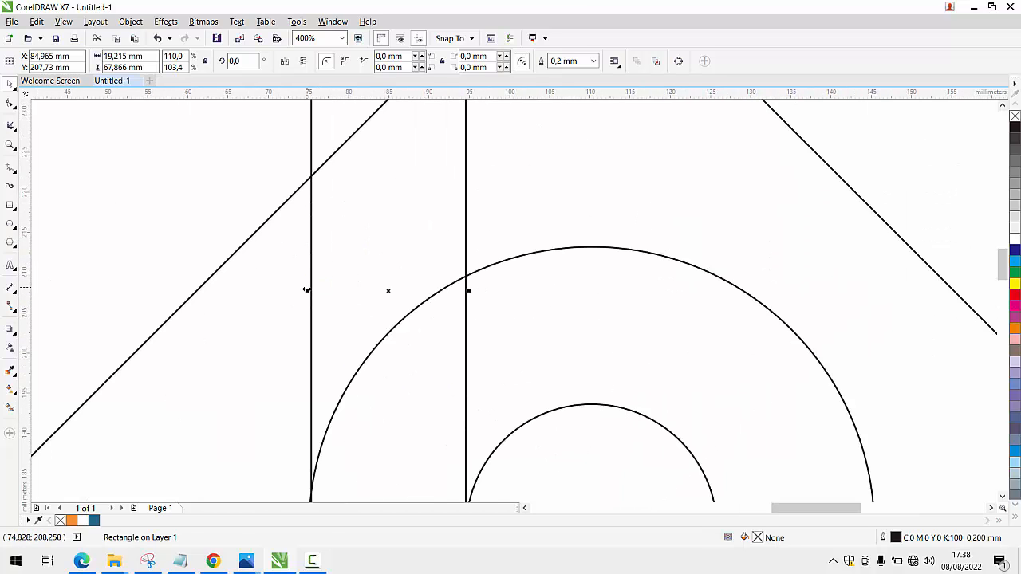
{"action": "scroll", "coordinate": [308, 293], "scroll_direction": "up", "scroll_amount": 3}
{"action": "scroll", "coordinate": [340, 292], "scroll_direction": "up", "scroll_amount": 1}
{"action": "left_click_drag", "start_coordinate": [340, 293], "coordinate": [328, 293]}
{"action": "scroll", "coordinate": [334, 294], "scroll_direction": "down", "scroll_amount": 2}
{"action": "scroll", "coordinate": [334, 295], "scroll_direction": "down", "scroll_amount": 6}
{"action": "scroll", "coordinate": [339, 369], "scroll_direction": "up", "scroll_amount": 3}
{"action": "scroll", "coordinate": [294, 296], "scroll_direction": "down", "scroll_amount": 5}
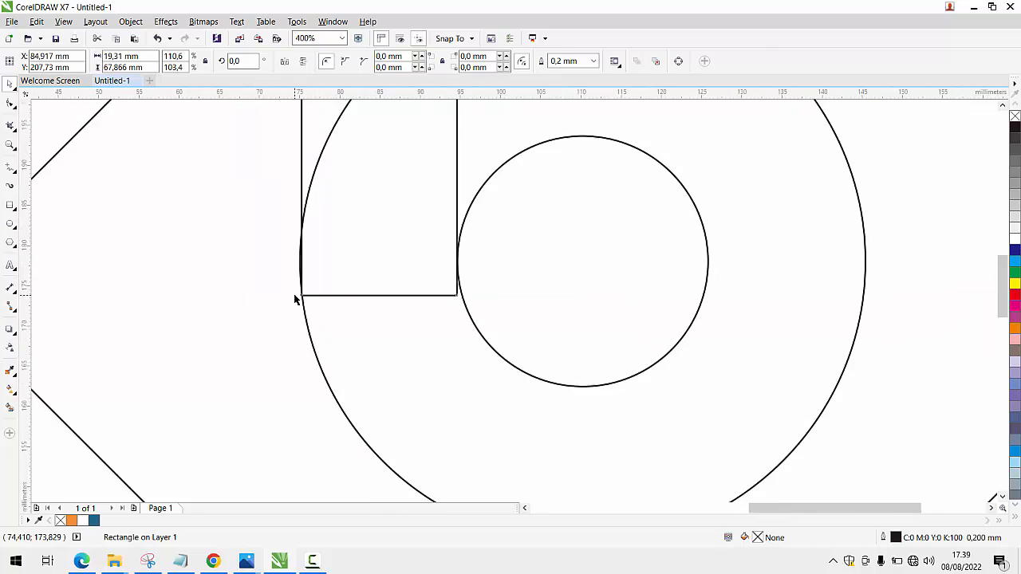
Weld the rectangle and the ring into one letter b shape
{"action": "left_click", "coordinate": [341, 269], "text": "shift"}
{"action": "left_click", "coordinate": [351, 65]}
{"action": "left_click", "coordinate": [524, 218]}
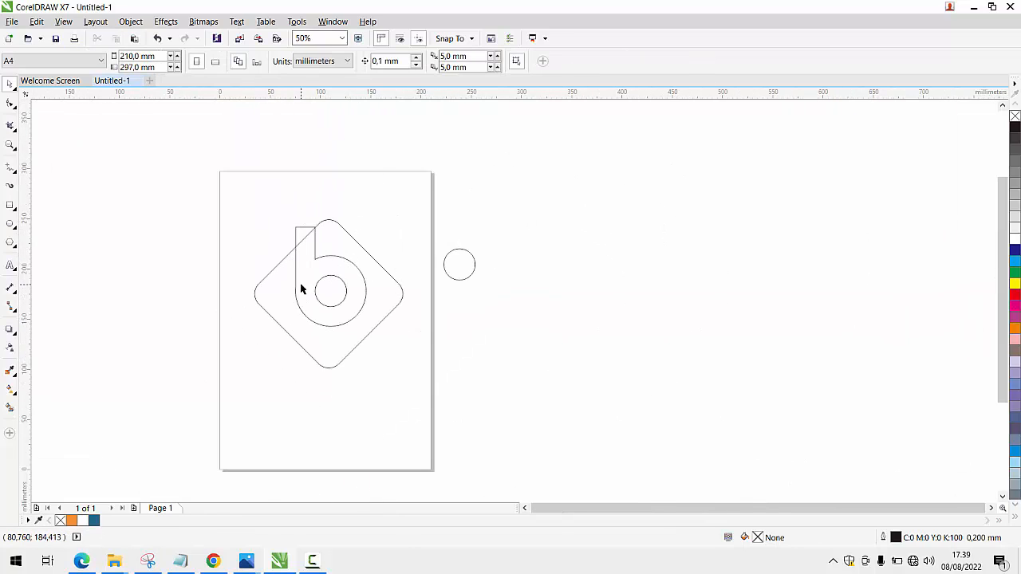
Delete the surplus nodes where the letter b's stem joins the ring on its left side
{"action": "scroll", "coordinate": [301, 285], "scroll_direction": "up", "scroll_amount": 2}
{"action": "scroll", "coordinate": [301, 289], "scroll_direction": "down", "scroll_amount": 2}
{"action": "left_click", "coordinate": [300, 277]}
{"action": "left_click", "coordinate": [11, 104]}
{"action": "scroll", "coordinate": [412, 253], "scroll_direction": "up", "scroll_amount": 4}
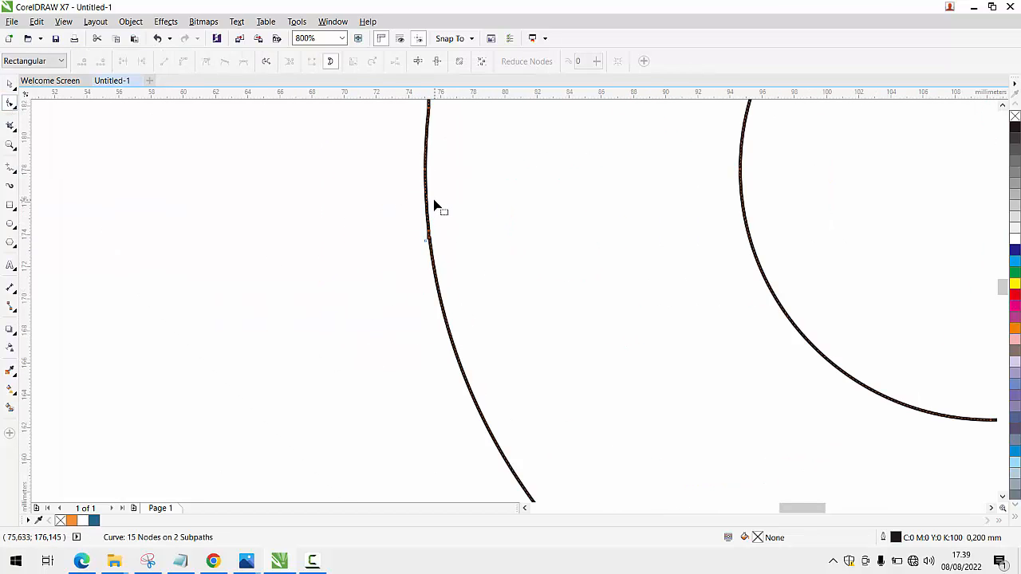
{"action": "scroll", "coordinate": [430, 240], "scroll_direction": "up", "scroll_amount": 5}
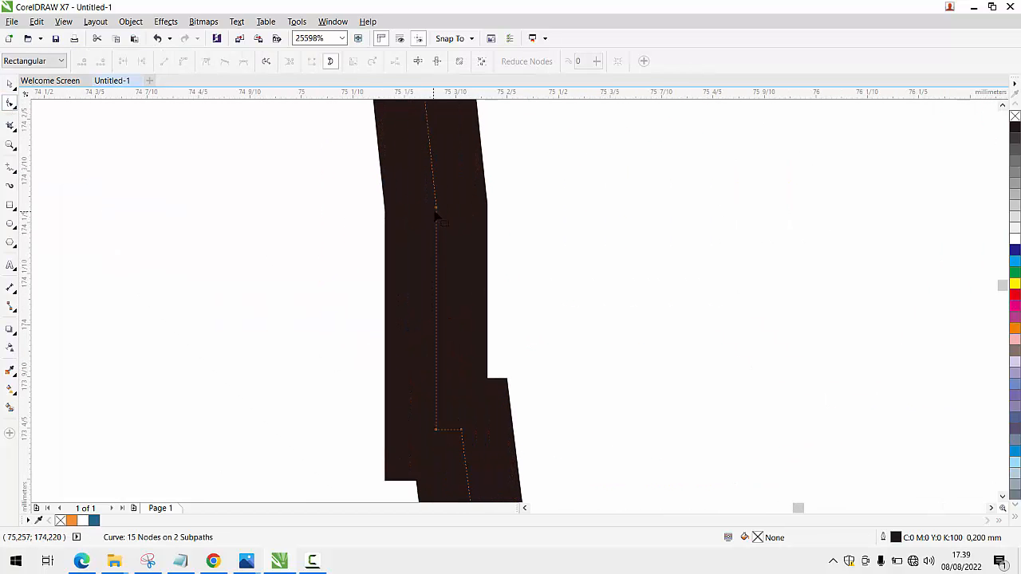
{"action": "double_click", "coordinate": [438, 429]}
{"action": "scroll", "coordinate": [438, 428], "scroll_direction": "down", "scroll_amount": 5}
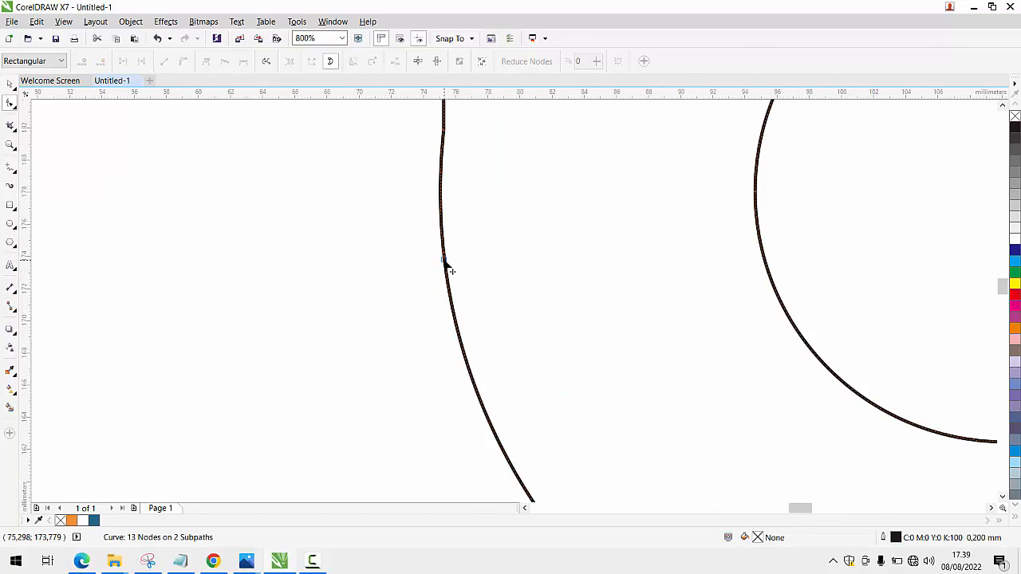
{"action": "scroll", "coordinate": [445, 264], "scroll_direction": "up", "scroll_amount": 3}
{"action": "double_click", "coordinate": [445, 259]}
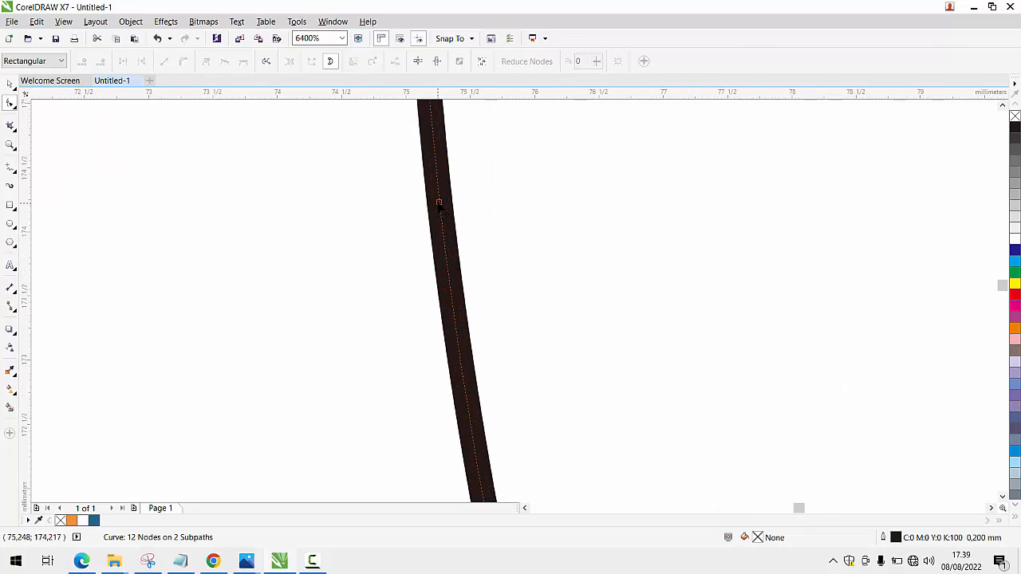
{"action": "double_click", "coordinate": [439, 203]}
{"action": "scroll", "coordinate": [444, 228], "scroll_direction": "down", "scroll_amount": 8}
{"action": "scroll", "coordinate": [444, 228], "scroll_direction": "up", "scroll_amount": 2}
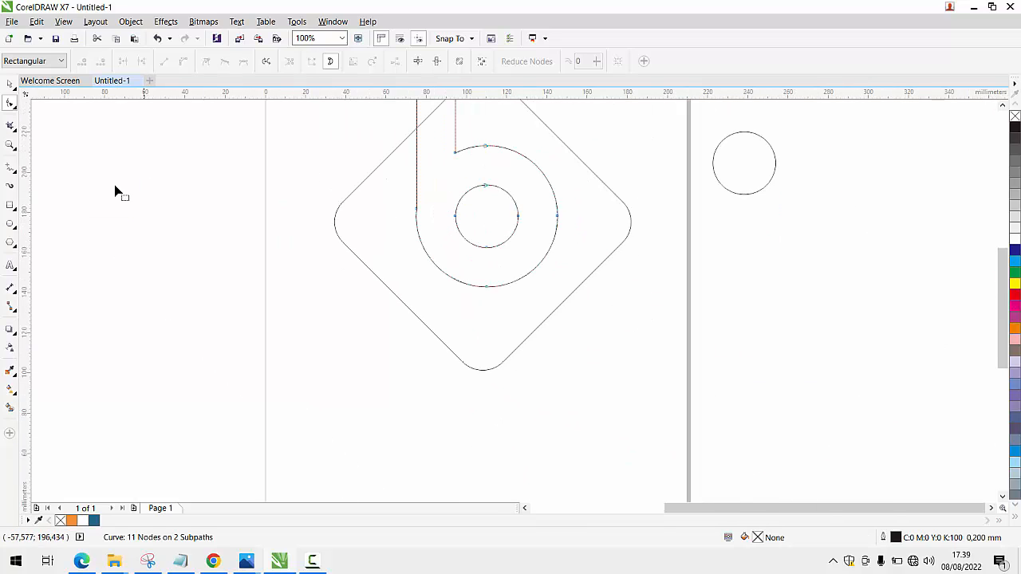
Place a vertical guideline against the outer left edge of the letter b's ring, at X 74.93 mm
{"action": "scroll", "coordinate": [120, 193], "scroll_direction": "down", "scroll_amount": 2}
{"action": "scroll", "coordinate": [39, 187], "scroll_direction": "up", "scroll_amount": 1}
{"action": "left_click_drag", "start_coordinate": [28, 185], "coordinate": [466, 271]}
{"action": "scroll", "coordinate": [466, 271], "scroll_direction": "up", "scroll_amount": 2}
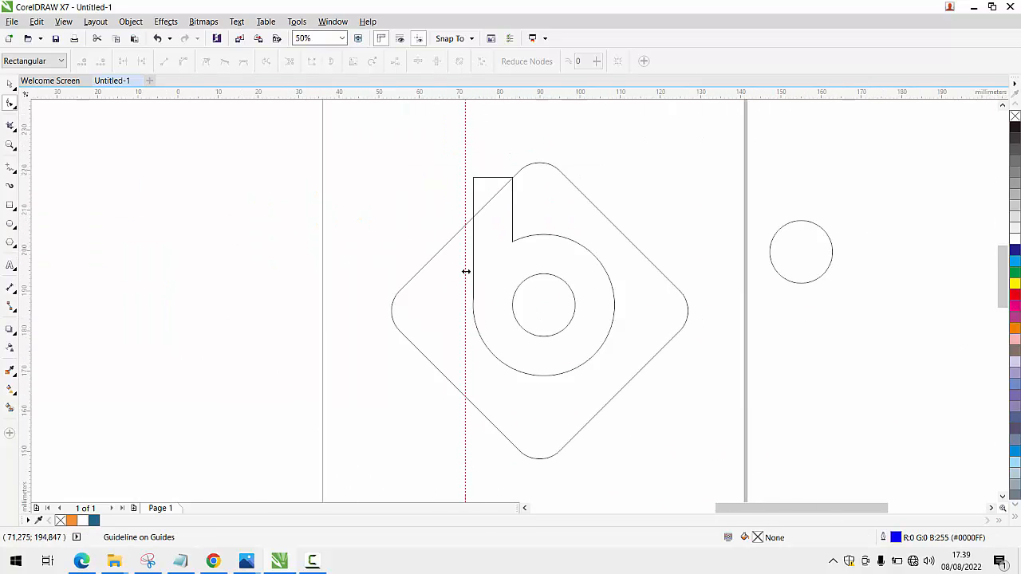
{"action": "scroll", "coordinate": [466, 271], "scroll_direction": "up", "scroll_amount": 3}
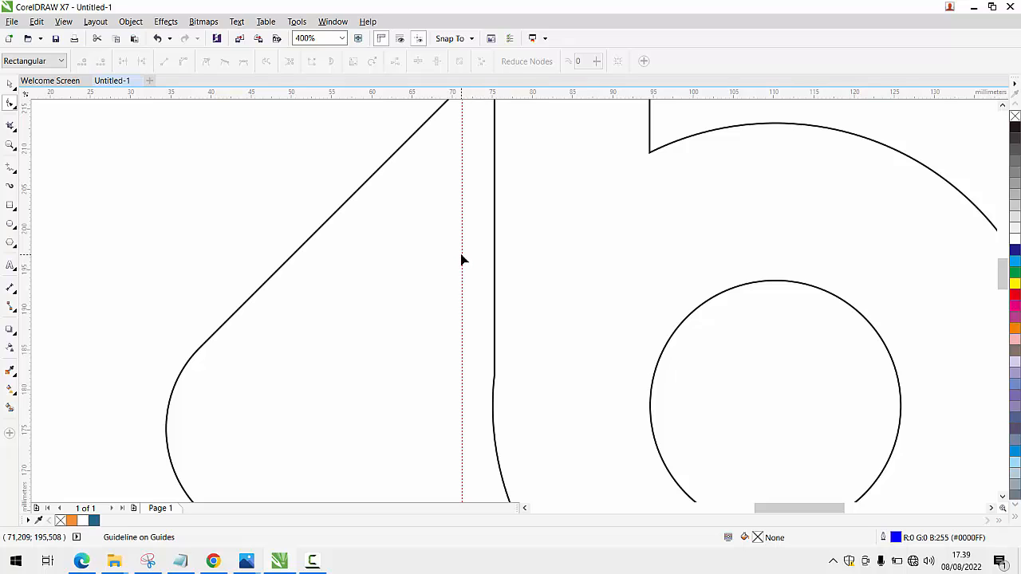
{"action": "left_click", "coordinate": [9, 83]}
{"action": "left_click_drag", "start_coordinate": [463, 253], "coordinate": [491, 269]}
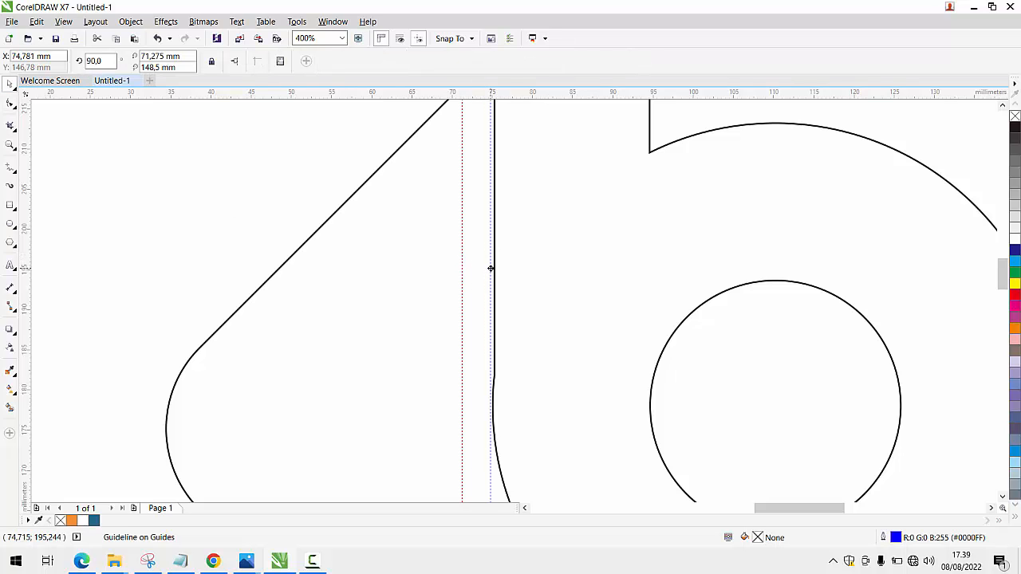
{"action": "scroll", "coordinate": [477, 351], "scroll_direction": "up", "scroll_amount": 3}
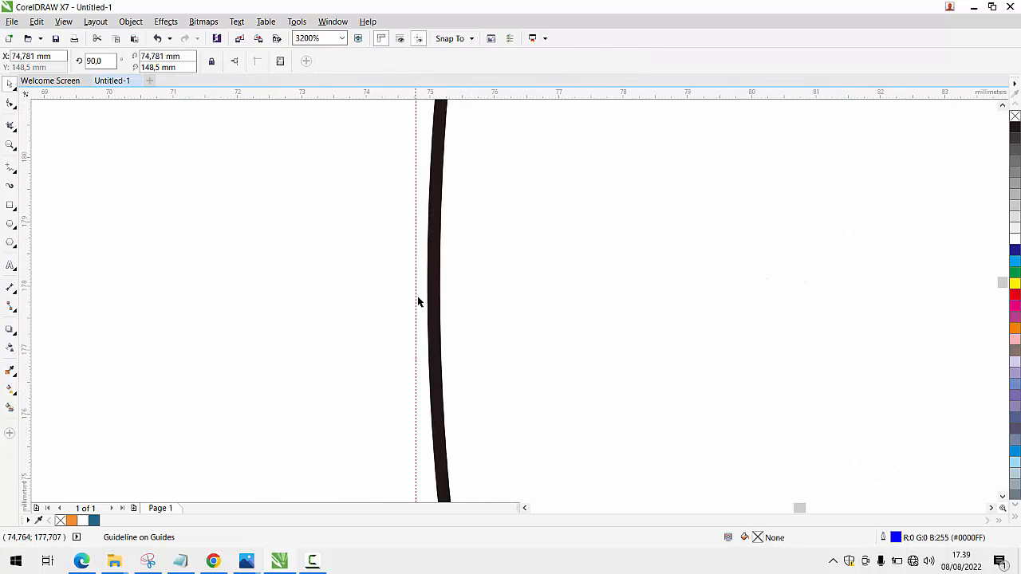
{"action": "left_click_drag", "start_coordinate": [418, 288], "coordinate": [428, 288]}
{"action": "scroll", "coordinate": [431, 296], "scroll_direction": "down", "scroll_amount": 2}
{"action": "scroll", "coordinate": [442, 248], "scroll_direction": "up", "scroll_amount": 1}
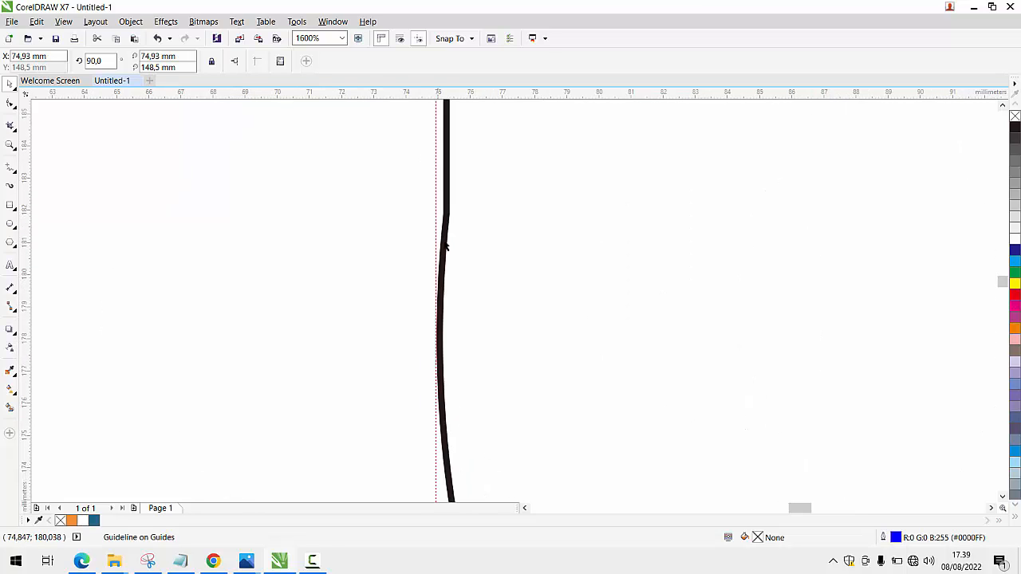
Try to move the node where the letter b's stem meets the ring onto the vertical guideline
{"action": "left_click", "coordinate": [11, 105]}
{"action": "scroll", "coordinate": [317, 210], "scroll_direction": "up", "scroll_amount": 2}
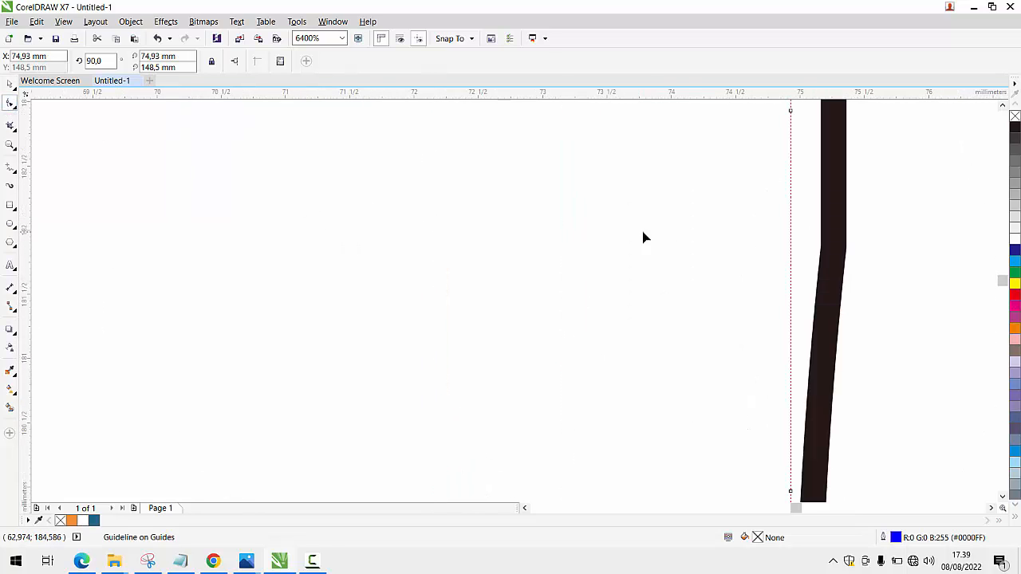
{"action": "left_click", "coordinate": [839, 249]}
{"action": "left_click_drag", "start_coordinate": [839, 248], "coordinate": [791, 243]}
{"action": "scroll", "coordinate": [791, 243], "scroll_direction": "down", "scroll_amount": 5}
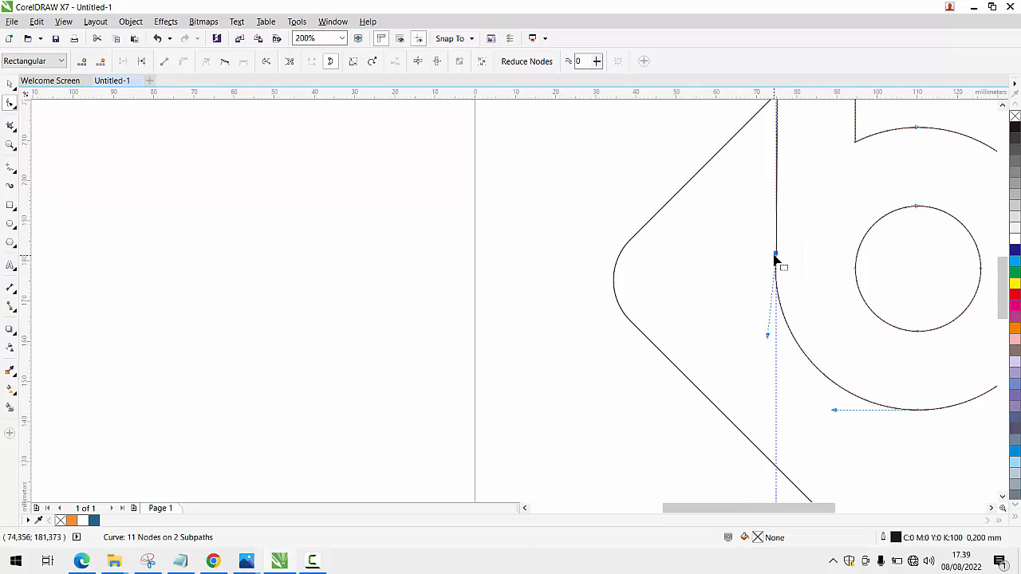
{"action": "key", "text": "ctrl+z"}
Reposition the vertical guideline flush with the outer left edge of the letter b's ring
{"action": "scroll", "coordinate": [786, 286], "scroll_direction": "up", "scroll_amount": 3}
{"action": "left_click", "coordinate": [697, 231]}
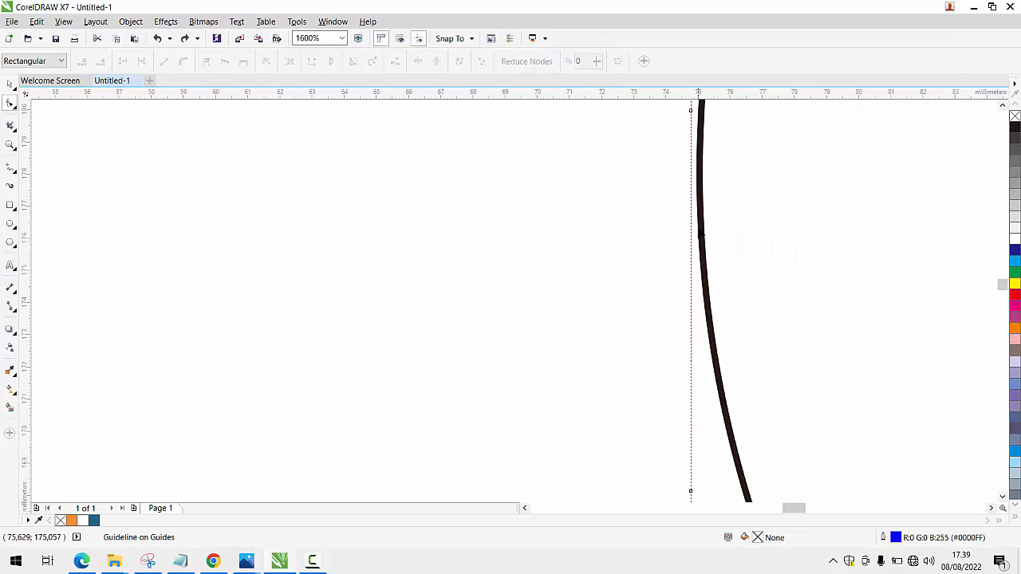
{"action": "scroll", "coordinate": [697, 223], "scroll_direction": "down", "scroll_amount": 4}
{"action": "scroll", "coordinate": [699, 212], "scroll_direction": "up", "scroll_amount": 4}
{"action": "scroll", "coordinate": [669, 211], "scroll_direction": "up", "scroll_amount": 1}
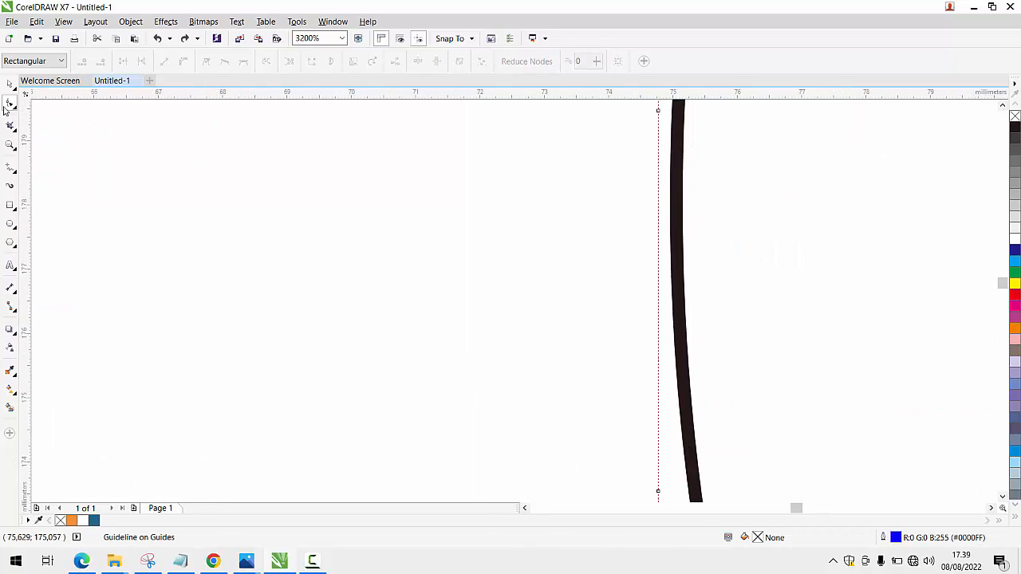
{"action": "left_click", "coordinate": [662, 176]}
{"action": "left_click_drag", "start_coordinate": [665, 177], "coordinate": [670, 177]}
Align the node where the letter b's stem meets the ring with the vertical guideline
{"action": "left_click", "coordinate": [682, 237]}
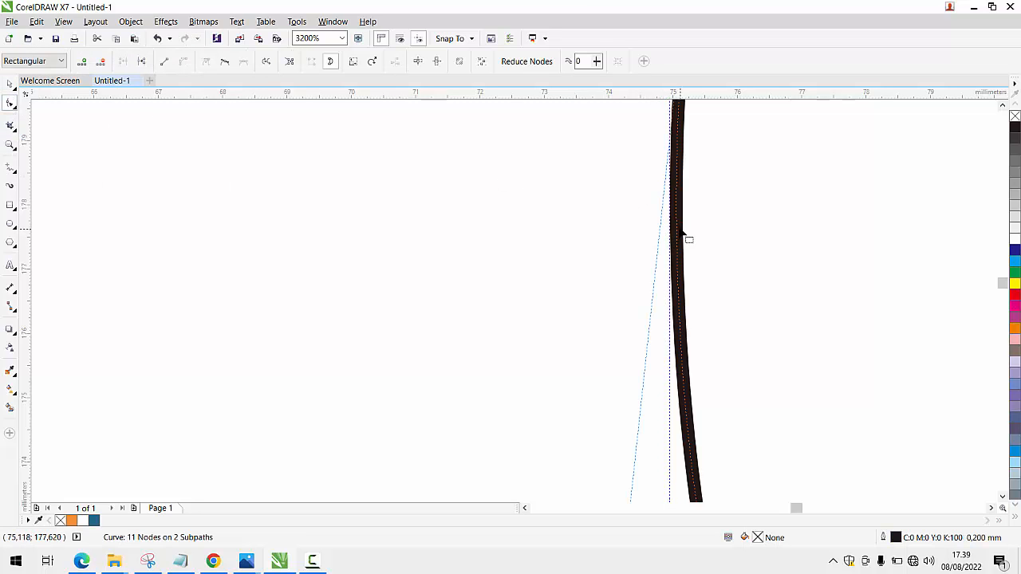
{"action": "scroll", "coordinate": [679, 229], "scroll_direction": "down", "scroll_amount": 1}
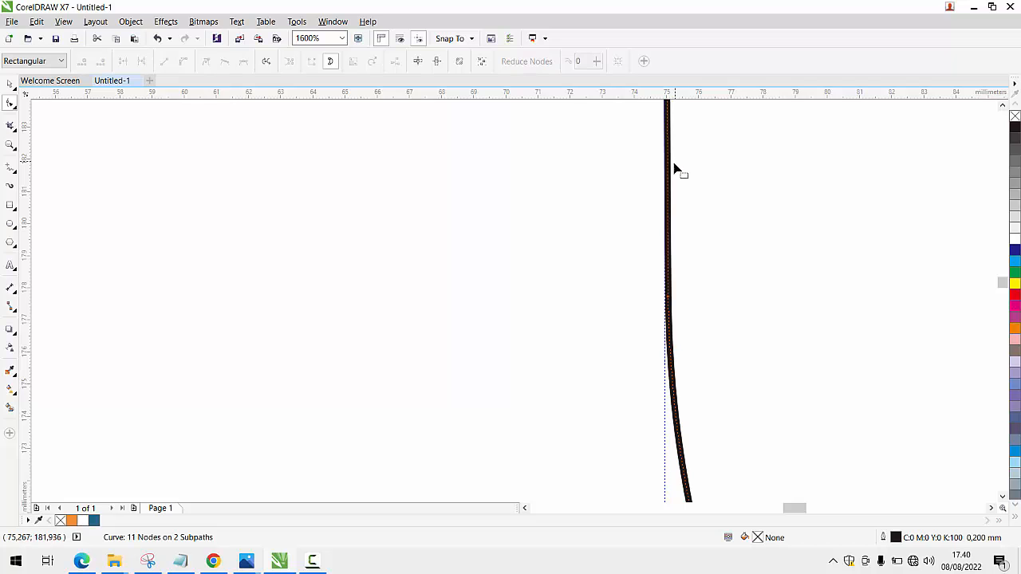
{"action": "scroll", "coordinate": [677, 168], "scroll_direction": "down", "scroll_amount": 1}
{"action": "scroll", "coordinate": [669, 254], "scroll_direction": "up", "scroll_amount": 1}
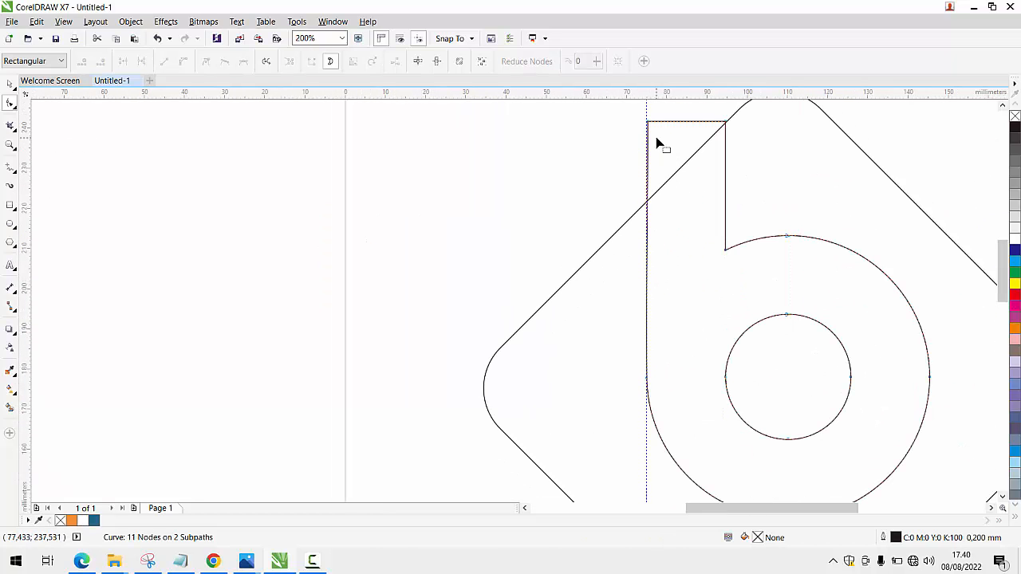
Move the top-left corner node of the letter b's stem onto the vertical guideline
{"action": "scroll", "coordinate": [655, 152], "scroll_direction": "up", "scroll_amount": 4}
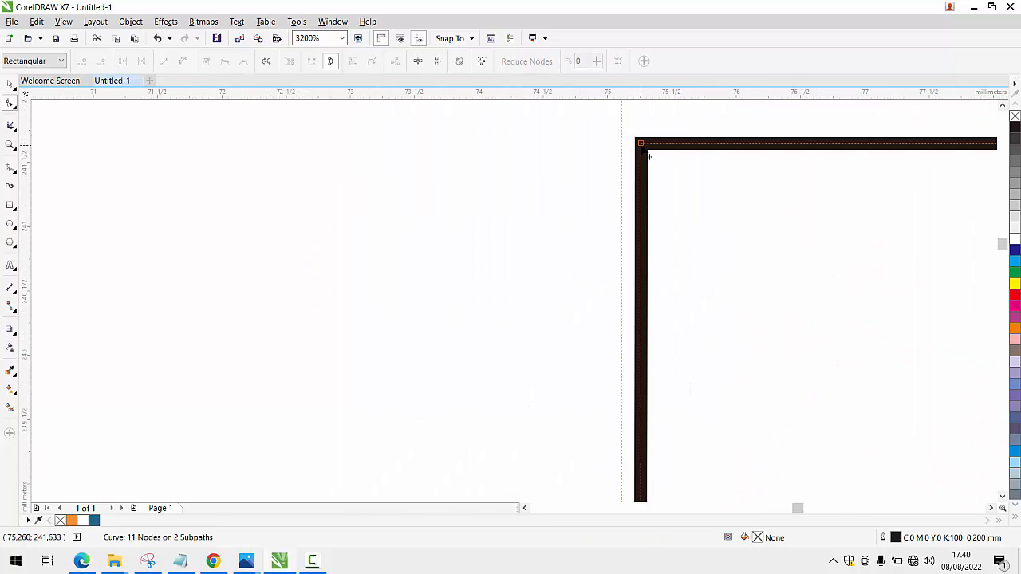
{"action": "scroll", "coordinate": [642, 145], "scroll_direction": "up", "scroll_amount": 2}
{"action": "left_click_drag", "start_coordinate": [642, 140], "coordinate": [562, 138]}
{"action": "scroll", "coordinate": [564, 139], "scroll_direction": "down", "scroll_amount": 5}
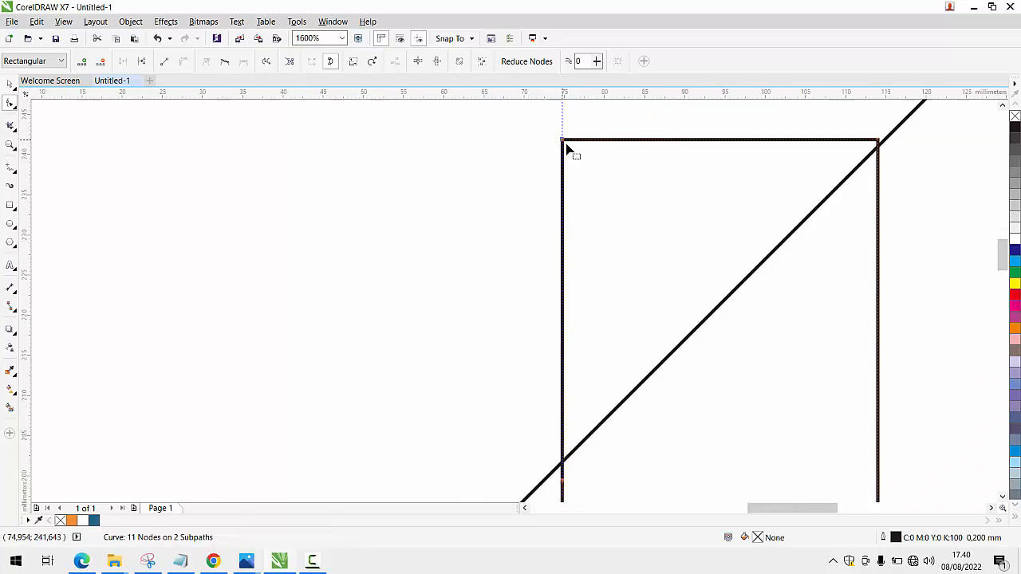
{"action": "scroll", "coordinate": [568, 150], "scroll_direction": "down", "scroll_amount": 3}
{"action": "scroll", "coordinate": [478, 327], "scroll_direction": "down", "scroll_amount": 1}
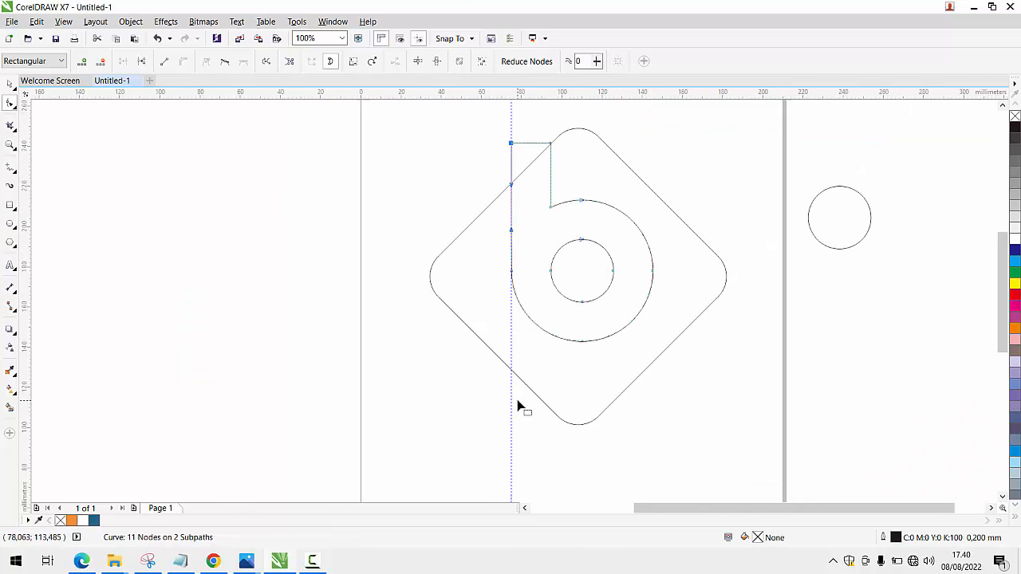
Delete the vertical guideline
{"action": "left_click", "coordinate": [10, 84]}
{"action": "left_click", "coordinate": [256, 177]}
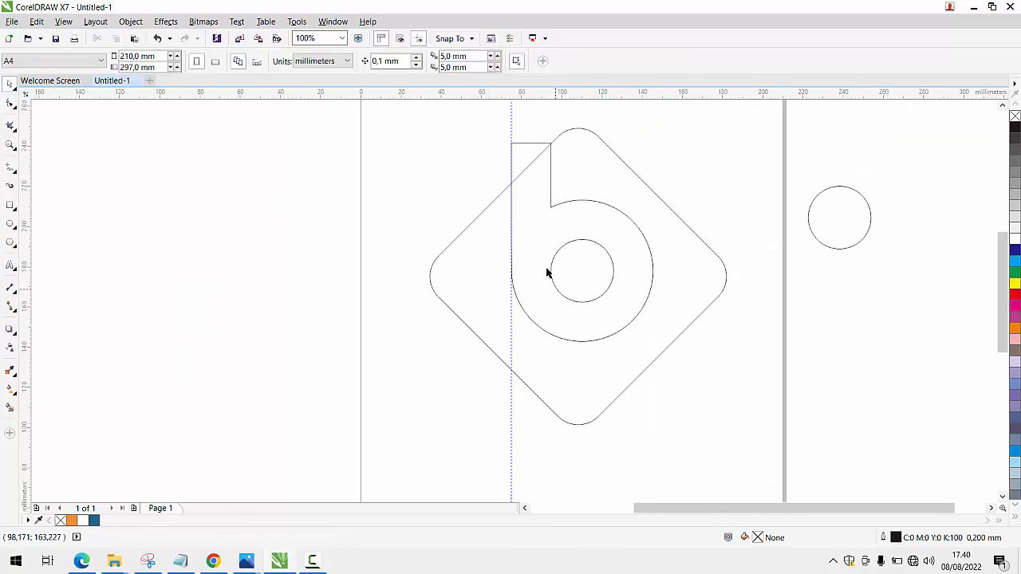
{"action": "left_click", "coordinate": [510, 130]}
{"action": "key", "text": "Delete"}
Trim the rounded diamond with the letter b shape and delete the letter b shape
{"action": "left_click", "coordinate": [576, 229]}
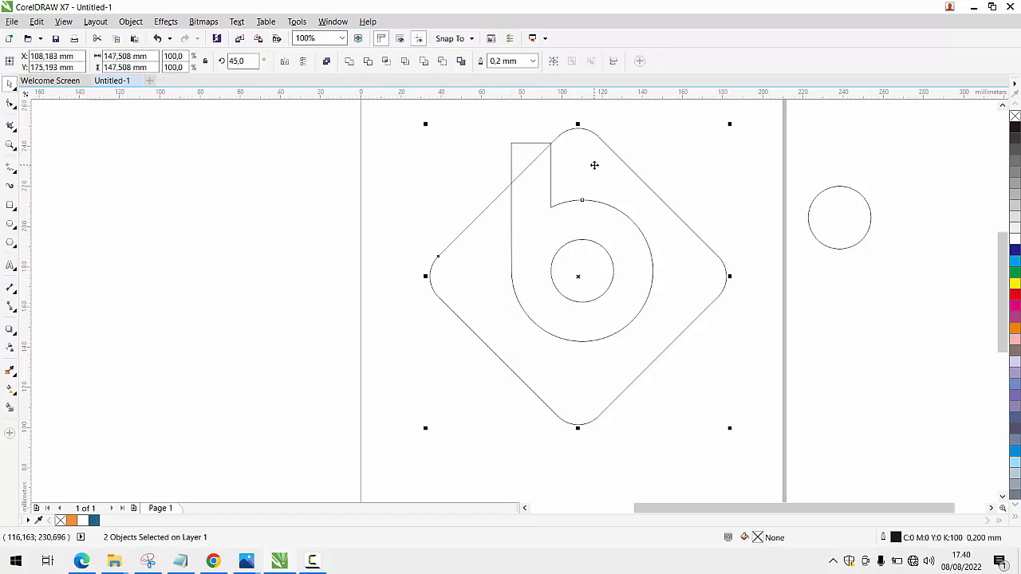
{"action": "scroll", "coordinate": [542, 145], "scroll_direction": "up", "scroll_amount": 2}
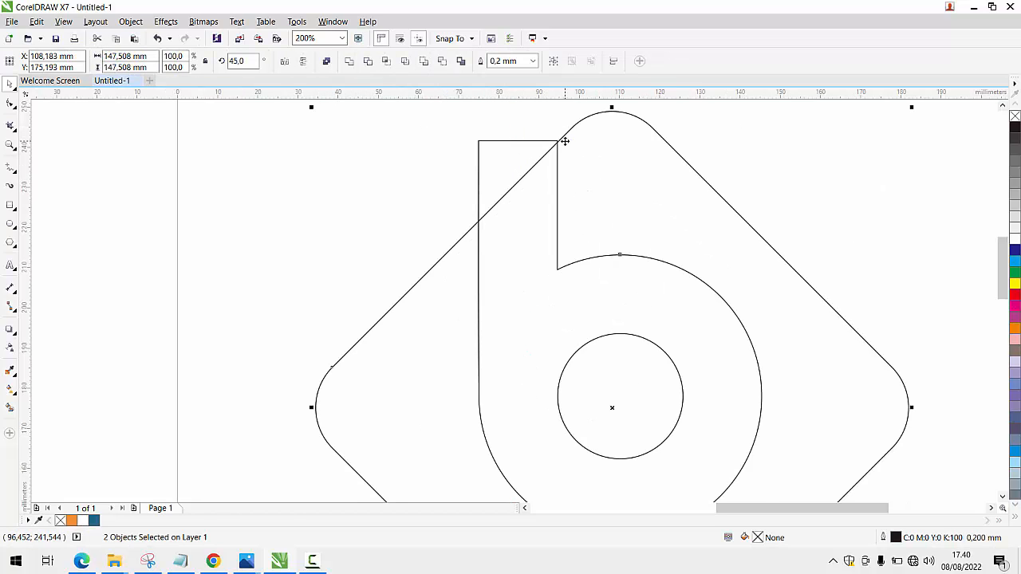
{"action": "left_click", "coordinate": [368, 61]}
{"action": "scroll", "coordinate": [409, 146], "scroll_direction": "down", "scroll_amount": 3}
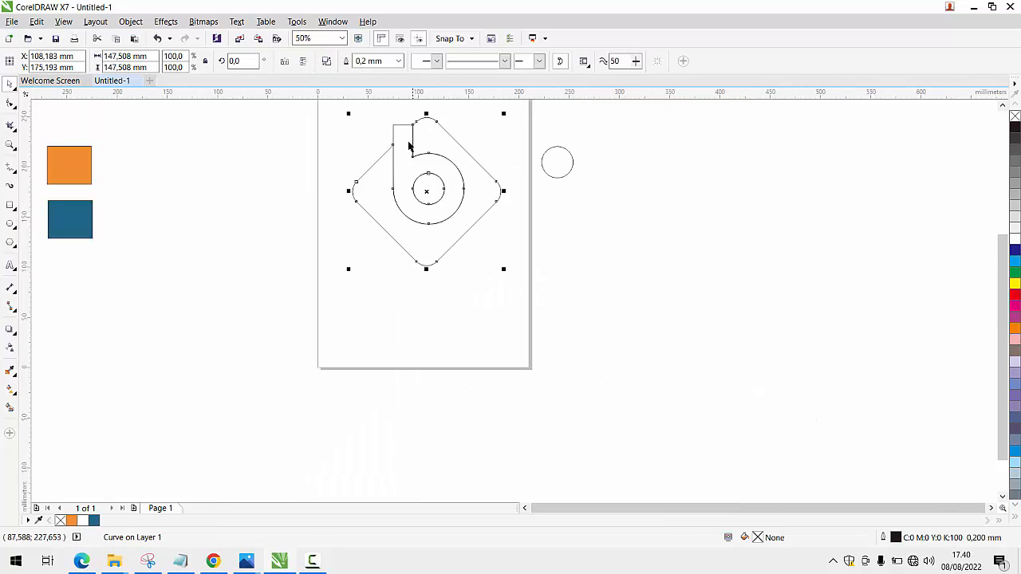
{"action": "left_click", "coordinate": [510, 144]}
{"action": "scroll", "coordinate": [413, 152], "scroll_direction": "up", "scroll_amount": 1}
{"action": "scroll", "coordinate": [394, 175], "scroll_direction": "down", "scroll_amount": 1}
{"action": "left_click", "coordinate": [396, 177]}
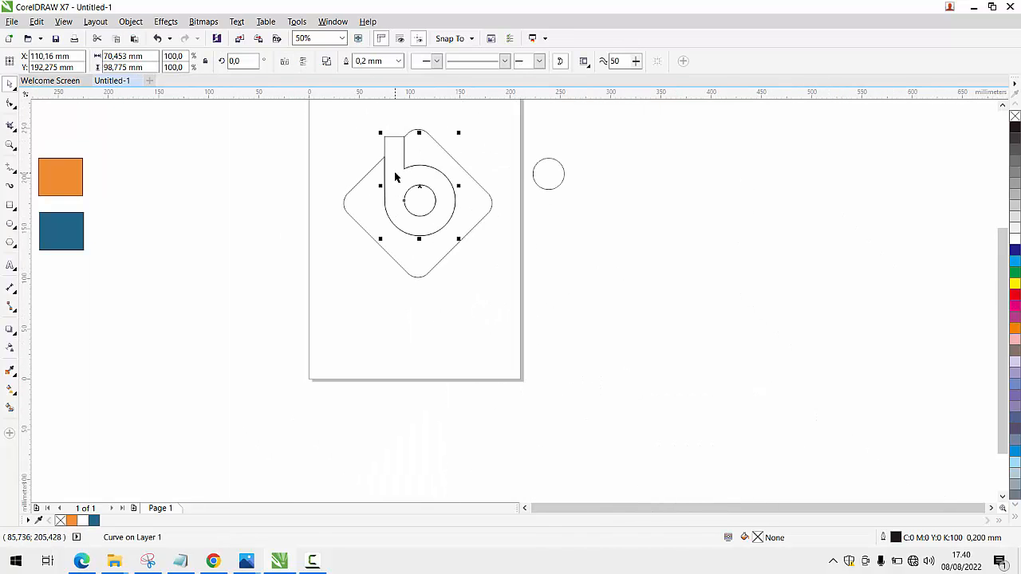
{"action": "key", "text": "Delete"}
Draw a Pen curve about 122 mm wide and 45 mm tall from beyond the diamond's right corner, under the ring, to its left edge
{"action": "left_click", "coordinate": [9, 168]}
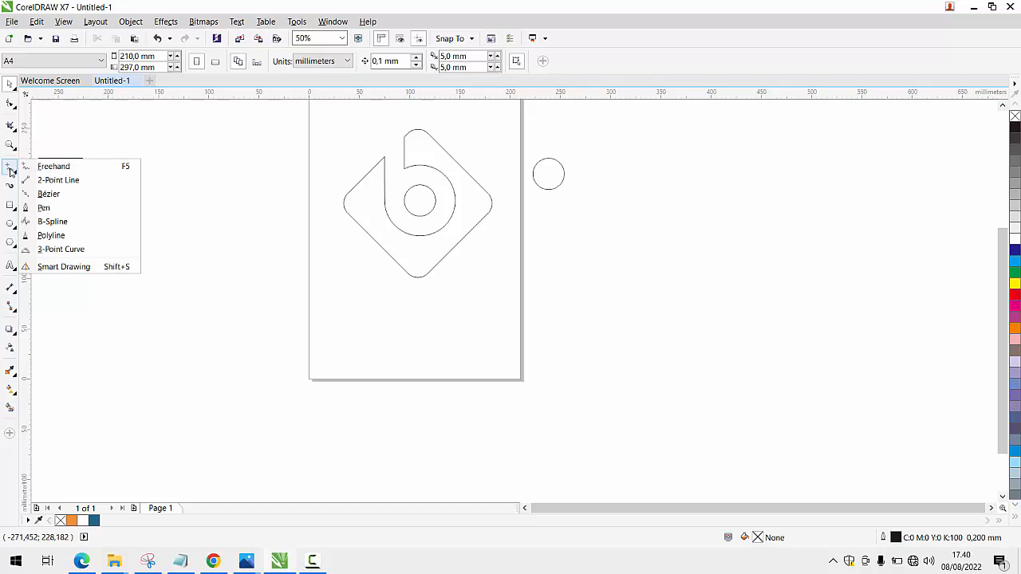
{"action": "left_click", "coordinate": [44, 206]}
{"action": "scroll", "coordinate": [391, 227], "scroll_direction": "up", "scroll_amount": 1}
{"action": "scroll", "coordinate": [390, 228], "scroll_direction": "up", "scroll_amount": 1}
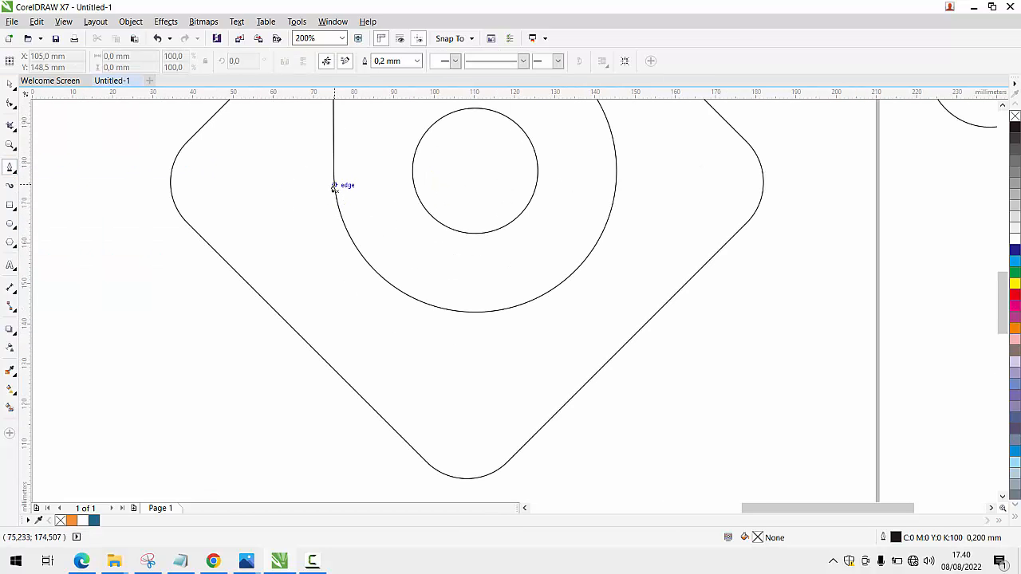
{"action": "double_click", "coordinate": [333, 186]}
{"action": "scroll", "coordinate": [331, 232], "scroll_direction": "down", "scroll_amount": 1}
{"action": "left_click", "coordinate": [582, 184]}
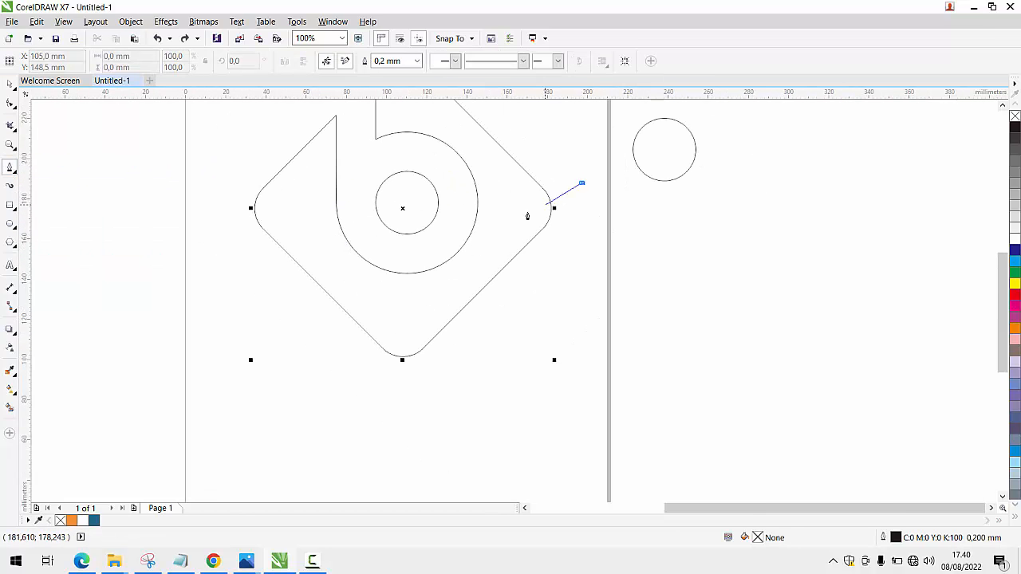
{"action": "left_click_drag", "start_coordinate": [337, 209], "coordinate": [299, 162]}
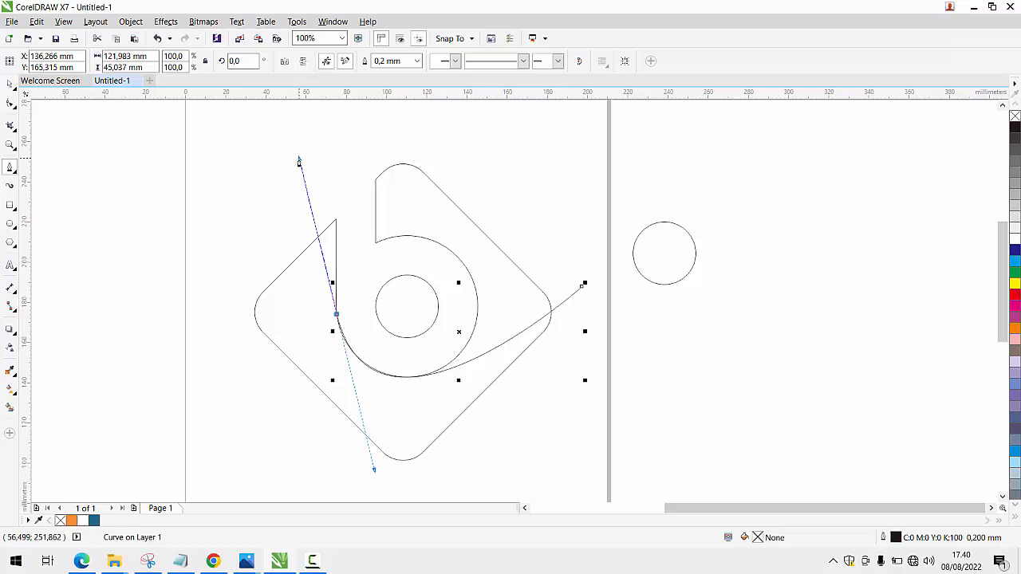
{"action": "left_click", "coordinate": [336, 316]}
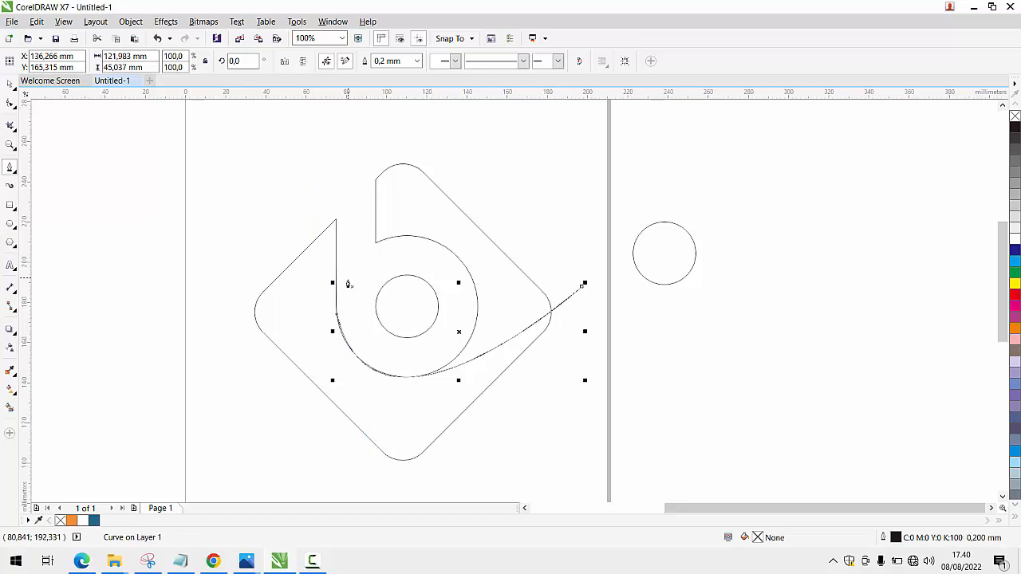
{"action": "left_click", "coordinate": [363, 229]}
{"action": "double_click", "coordinate": [368, 293]}
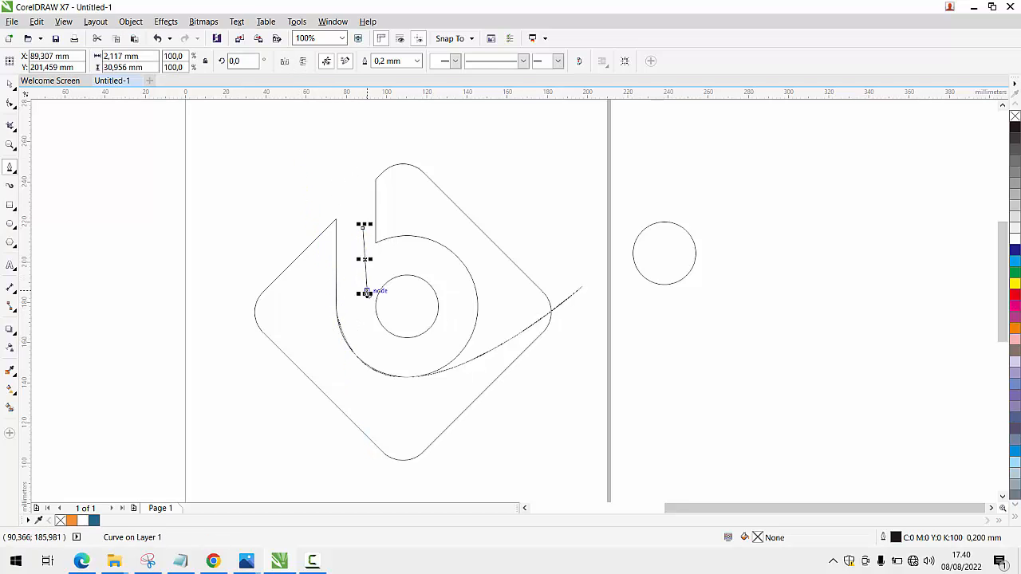
{"action": "key", "text": "Delete"}
Trim the rounded diamond with the pen curve and delete the curve
{"action": "left_click", "coordinate": [575, 291], "text": "ctrl"}
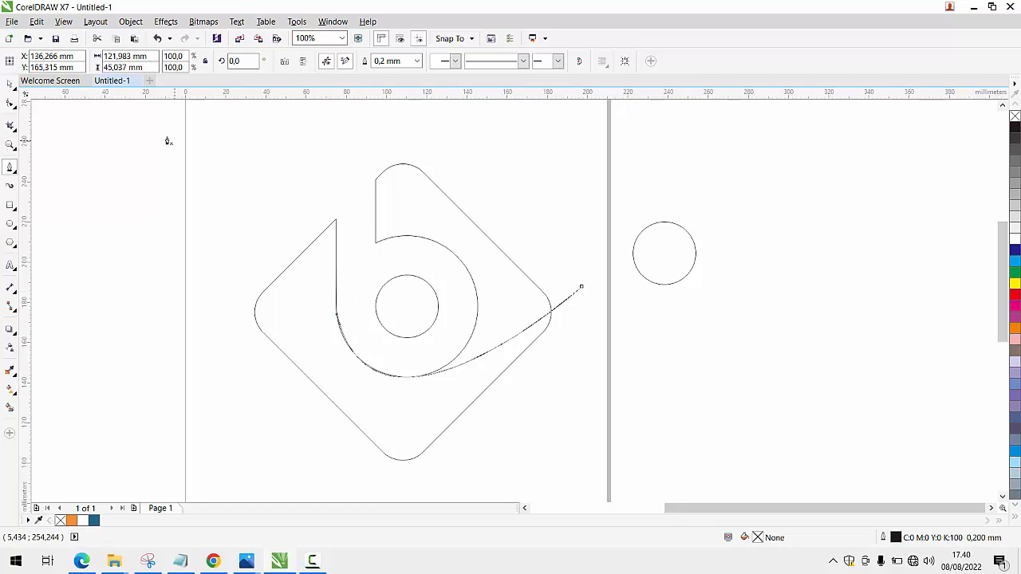
{"action": "key", "text": "space"}
{"action": "scroll", "coordinate": [428, 232], "scroll_direction": "up", "scroll_amount": 2}
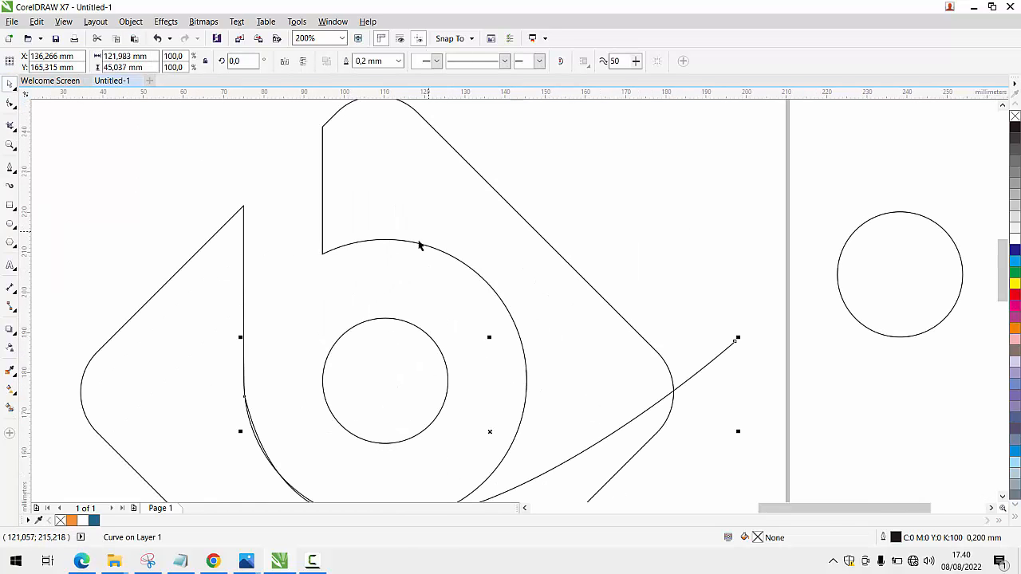
{"action": "scroll", "coordinate": [275, 360], "scroll_direction": "down", "scroll_amount": 2}
{"action": "left_click", "coordinate": [344, 283], "text": "shift"}
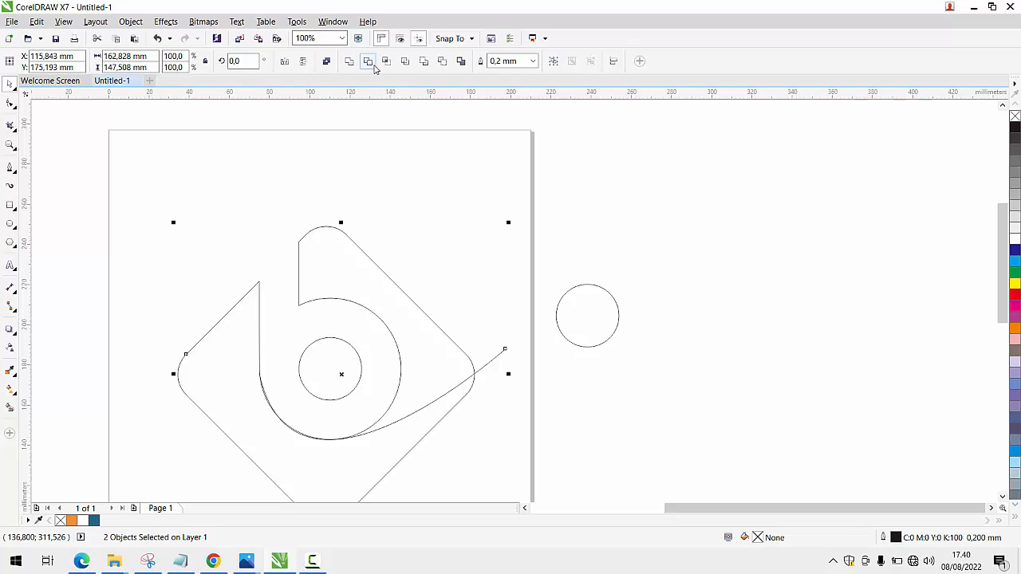
{"action": "left_click", "coordinate": [371, 64]}
{"action": "left_click", "coordinate": [485, 303]}
{"action": "left_click", "coordinate": [494, 358]}
{"action": "key", "text": "Delete"}
{"action": "scroll", "coordinate": [495, 358], "scroll_direction": "down", "scroll_amount": 1}
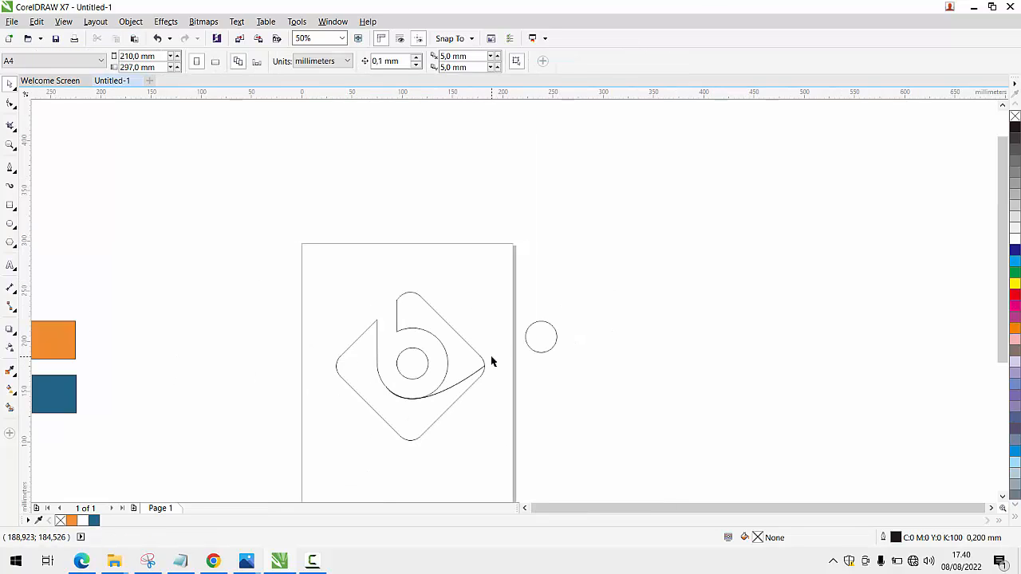
Break the trimmed diamond apart into separate pieces
{"action": "scroll", "coordinate": [482, 356], "scroll_direction": "up", "scroll_amount": 1}
{"action": "left_click", "coordinate": [469, 356]}
{"action": "scroll", "coordinate": [467, 355], "scroll_direction": "down", "scroll_amount": 1}
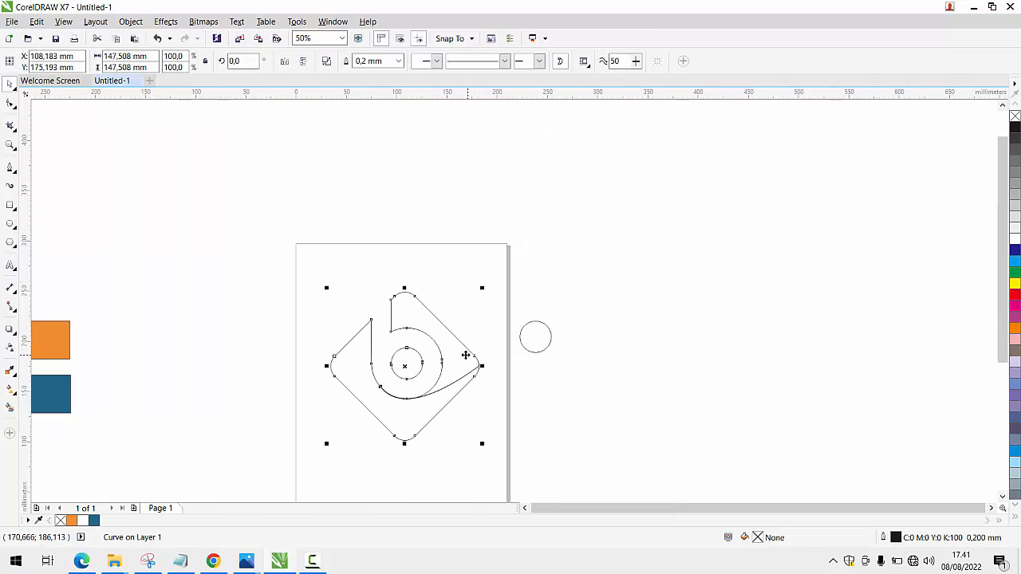
{"action": "left_click", "coordinate": [326, 63]}
{"action": "scroll", "coordinate": [581, 195], "scroll_direction": "down", "scroll_amount": 1}
{"action": "scroll", "coordinate": [519, 235], "scroll_direction": "up", "scroll_amount": 1}
{"action": "left_click", "coordinate": [224, 252]}
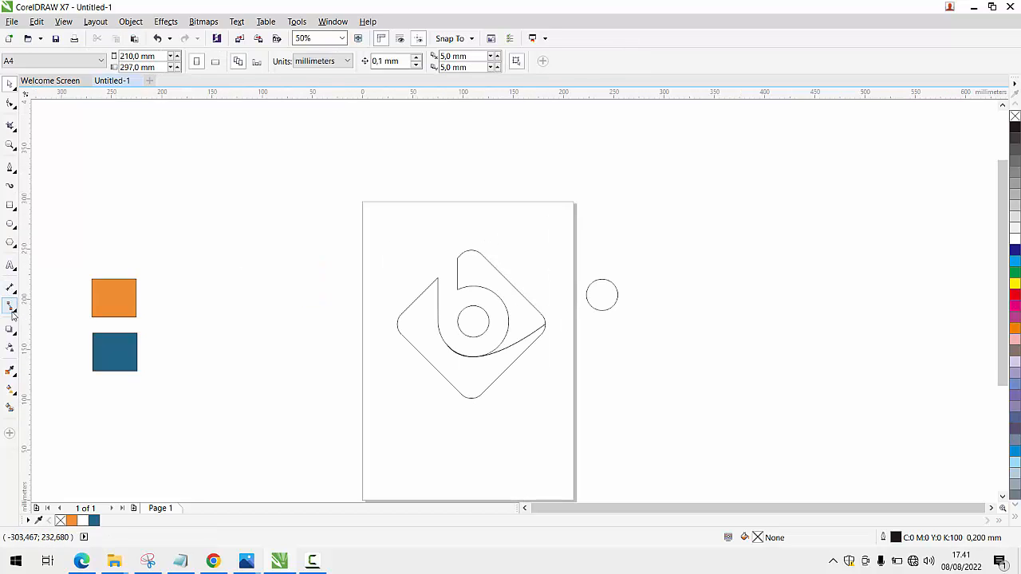
Fill the diamond's upper-right piece with the orange sampled from the reference square
{"action": "left_click", "coordinate": [11, 373]}
{"action": "left_click", "coordinate": [103, 303]}
{"action": "scroll", "coordinate": [568, 323], "scroll_direction": "up", "scroll_amount": 1}
{"action": "left_click", "coordinate": [468, 303]}
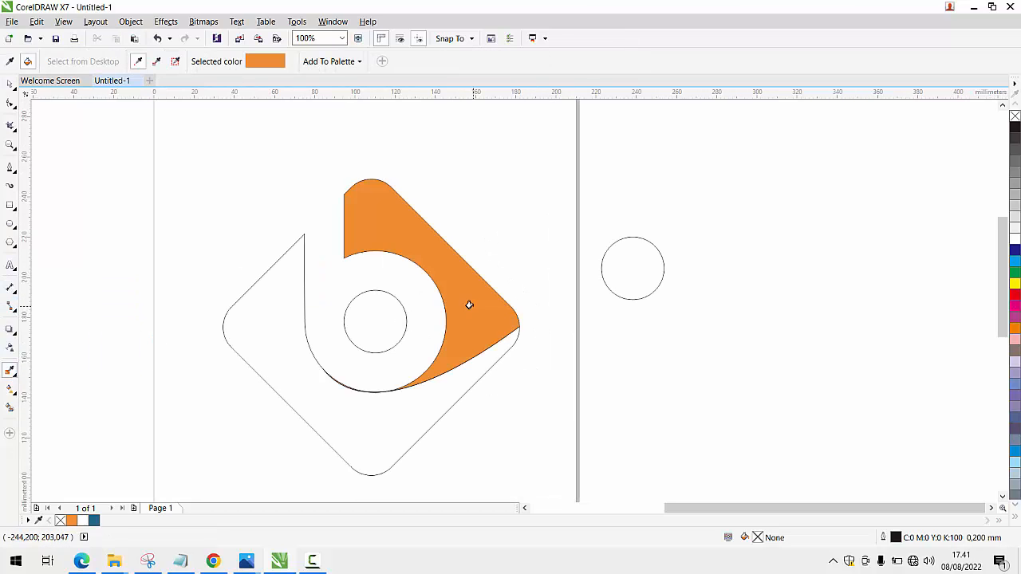
Fill the diamond's lower-left piece with the blue sampled from the reference square
{"action": "scroll", "coordinate": [461, 303], "scroll_direction": "down", "scroll_amount": 2}
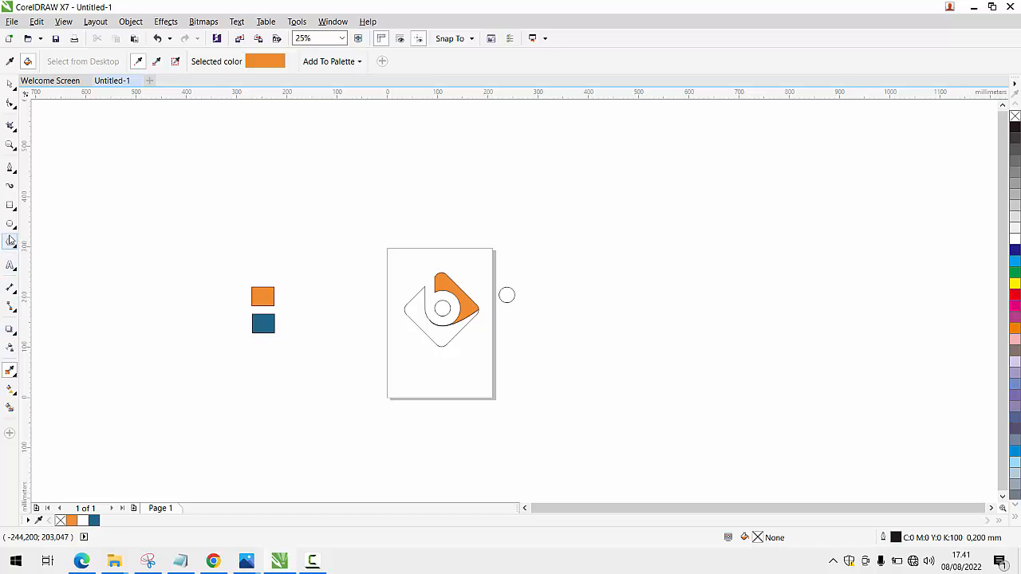
{"action": "left_click", "coordinate": [264, 326]}
{"action": "scroll", "coordinate": [456, 326], "scroll_direction": "up", "scroll_amount": 1}
{"action": "scroll", "coordinate": [365, 303], "scroll_direction": "up", "scroll_amount": 1}
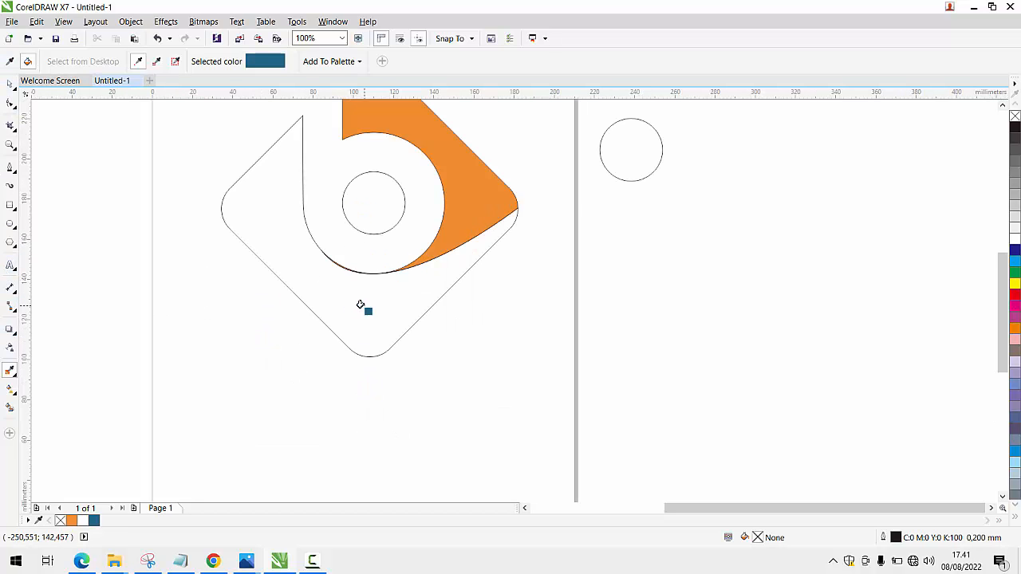
{"action": "left_click", "coordinate": [364, 303]}
{"action": "left_click", "coordinate": [11, 87]}
Try to bend the orange piece's thin edge under the ring with its curve handle
{"action": "scroll", "coordinate": [365, 298], "scroll_direction": "up", "scroll_amount": 2}
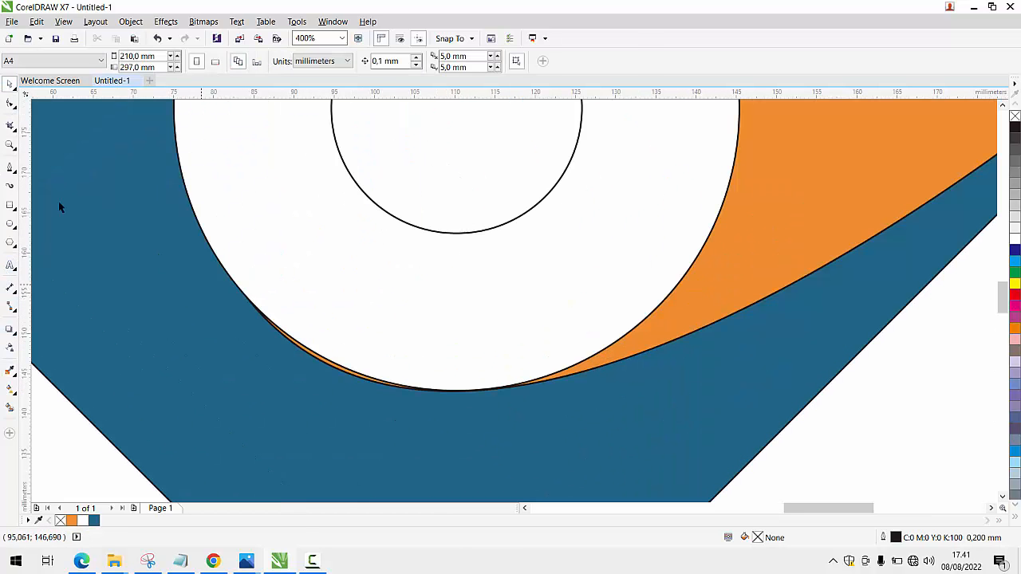
{"action": "left_click", "coordinate": [663, 345]}
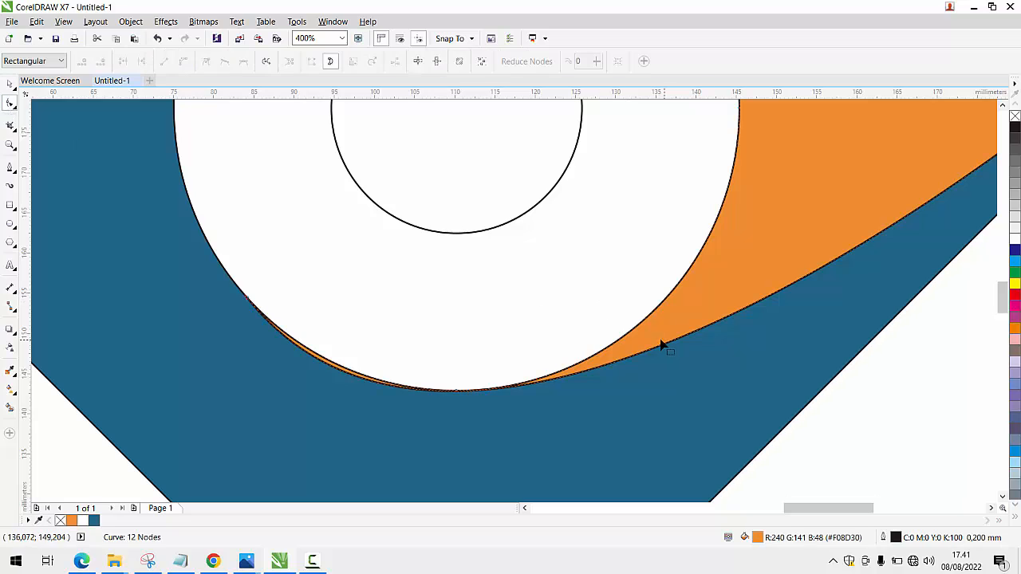
{"action": "left_click", "coordinate": [247, 302]}
{"action": "scroll", "coordinate": [333, 383], "scroll_direction": "down", "scroll_amount": 2}
{"action": "scroll", "coordinate": [388, 369], "scroll_direction": "up", "scroll_amount": 2}
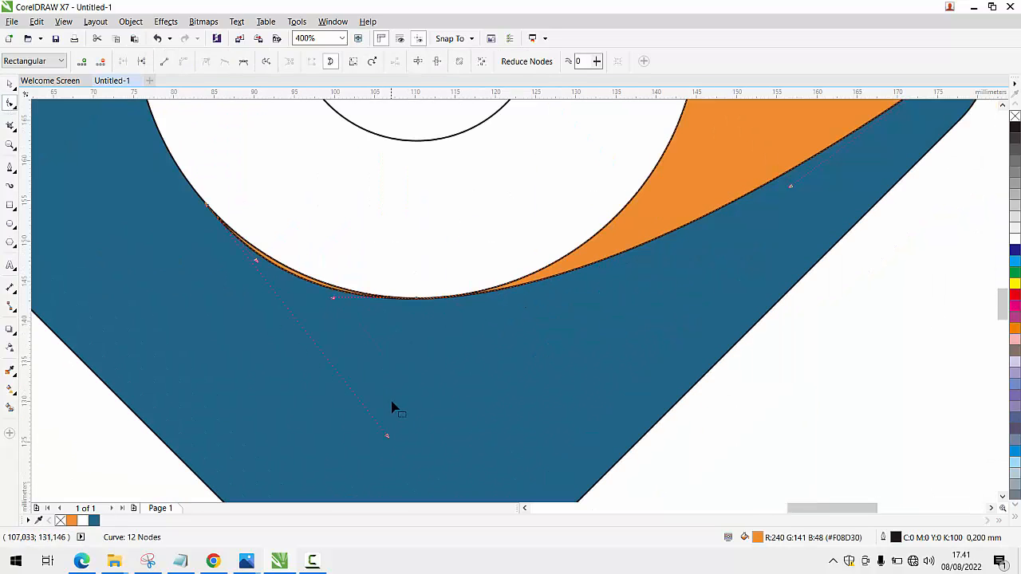
{"action": "left_click_drag", "start_coordinate": [387, 437], "coordinate": [380, 433]}
{"action": "key", "text": "ctrl+z"}
{"action": "scroll", "coordinate": [292, 267], "scroll_direction": "down", "scroll_amount": 2}
{"action": "scroll", "coordinate": [331, 292], "scroll_direction": "up", "scroll_amount": 2}
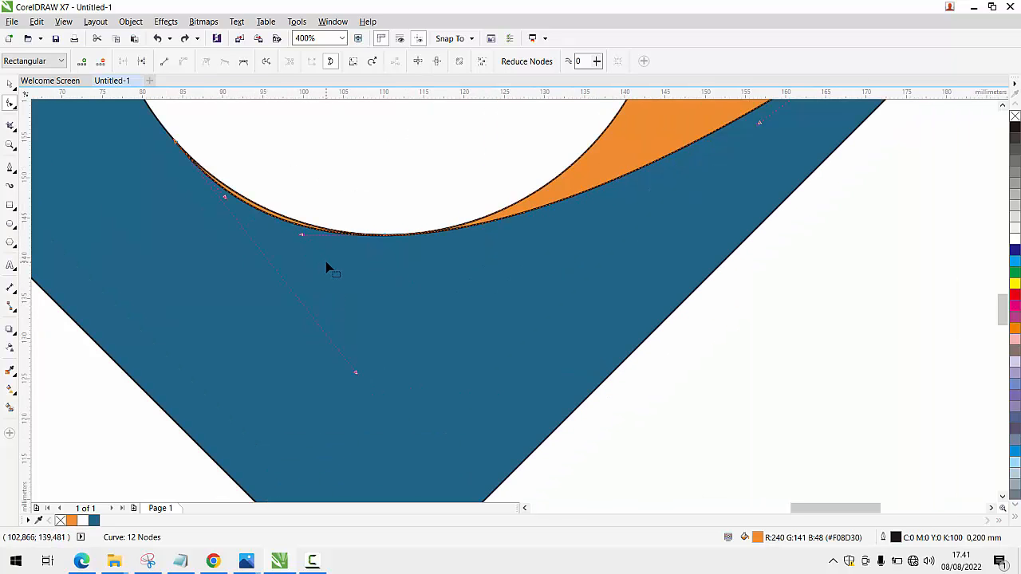
{"action": "scroll", "coordinate": [274, 199], "scroll_direction": "down", "scroll_amount": 2}
{"action": "scroll", "coordinate": [479, 337], "scroll_direction": "up", "scroll_amount": 3}
Reshape the blue piece's inner edge from its node below the ring to close the thin orange sliver at the ring's lower left
{"action": "left_click", "coordinate": [472, 327]}
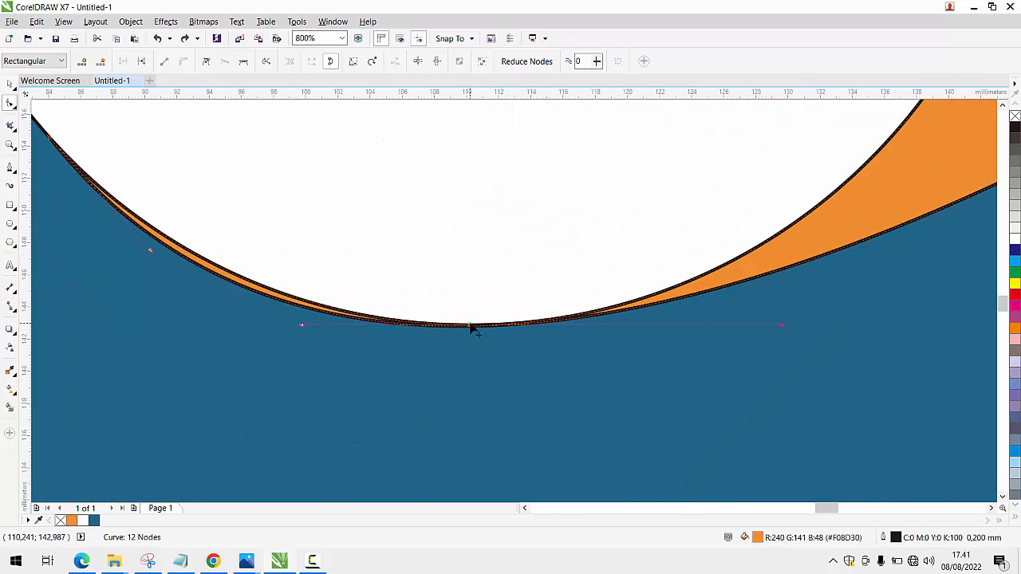
{"action": "scroll", "coordinate": [472, 327], "scroll_direction": "up", "scroll_amount": 5}
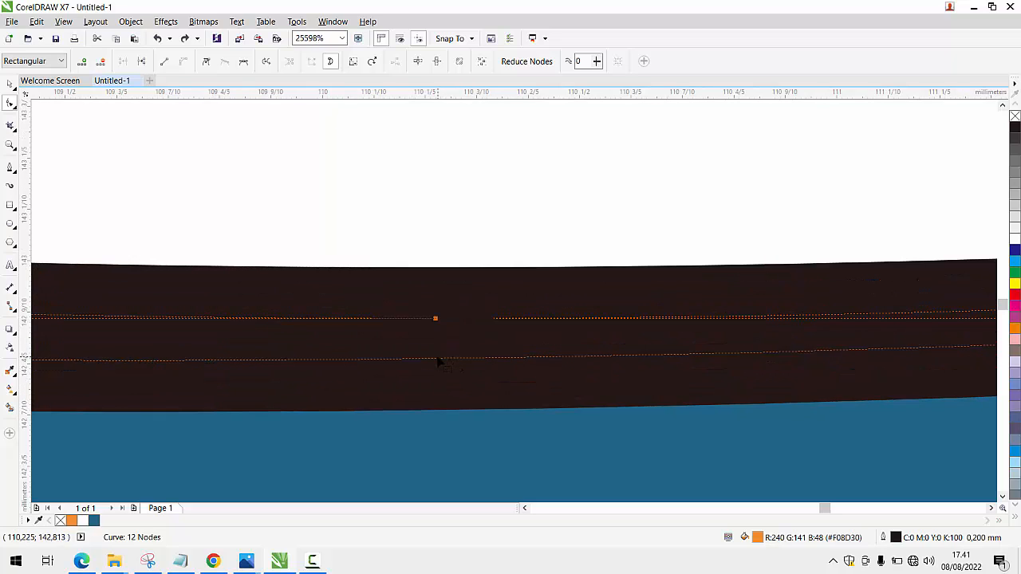
{"action": "double_click", "coordinate": [439, 361]}
{"action": "left_click", "coordinate": [369, 300]}
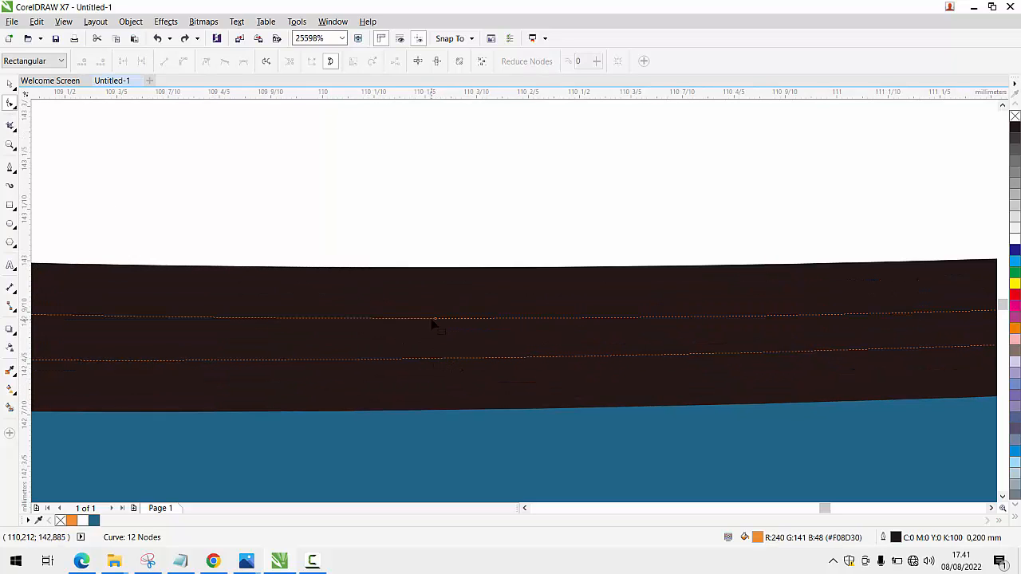
{"action": "left_click", "coordinate": [435, 319]}
{"action": "scroll", "coordinate": [435, 319], "scroll_direction": "down", "scroll_amount": 5}
{"action": "scroll", "coordinate": [436, 320], "scroll_direction": "up", "scroll_amount": 2}
{"action": "scroll", "coordinate": [437, 326], "scroll_direction": "up", "scroll_amount": 3}
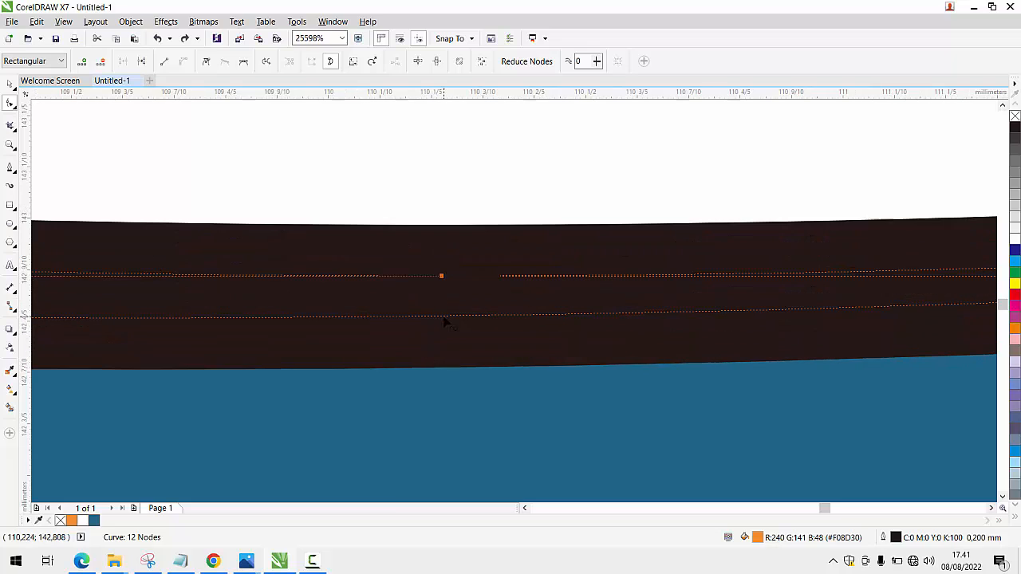
{"action": "double_click", "coordinate": [444, 323]}
{"action": "double_click", "coordinate": [444, 321]}
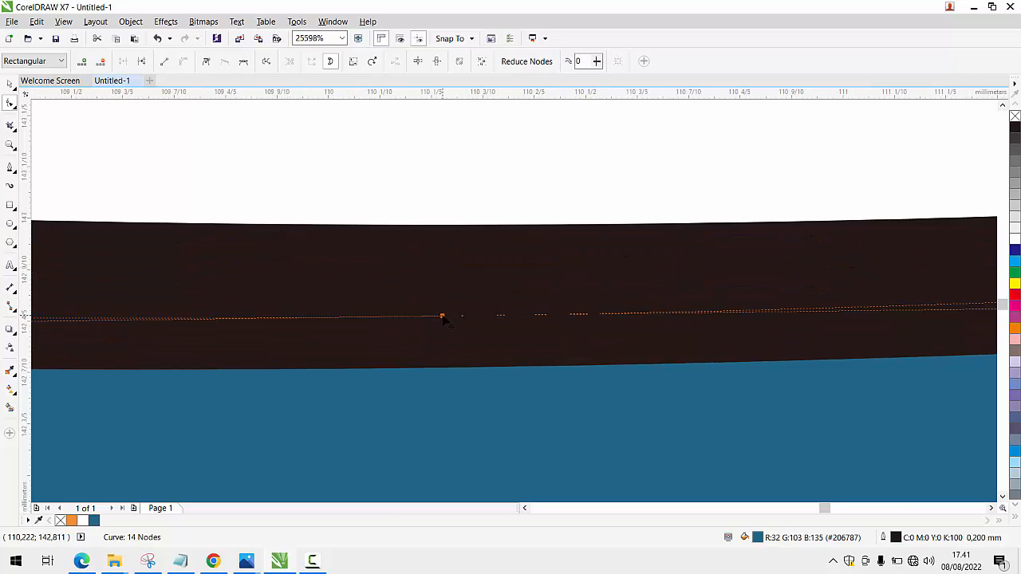
{"action": "scroll", "coordinate": [443, 318], "scroll_direction": "down", "scroll_amount": 6}
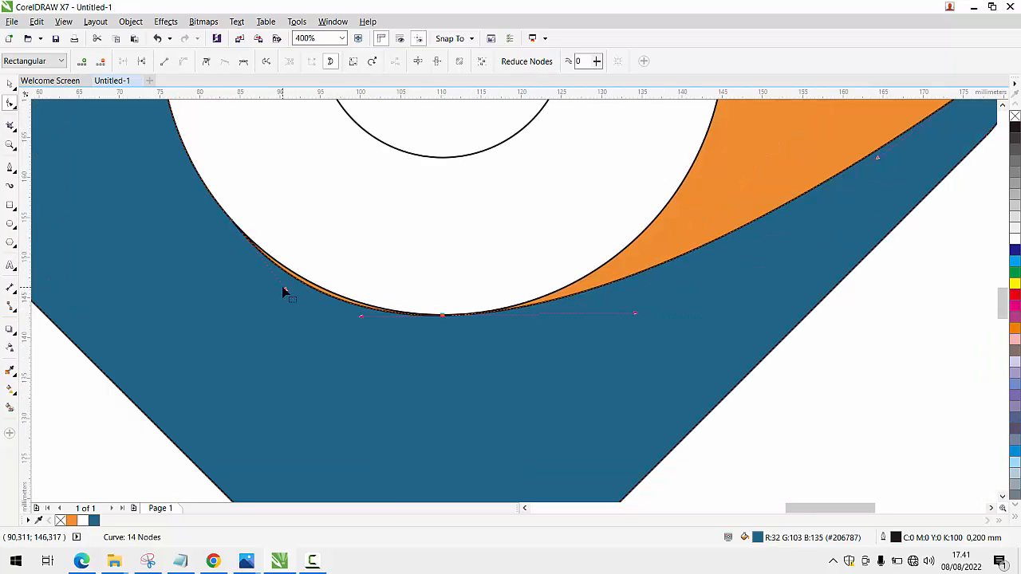
{"action": "scroll", "coordinate": [283, 292], "scroll_direction": "up", "scroll_amount": 1}
{"action": "left_click_drag", "start_coordinate": [292, 292], "coordinate": [322, 290]}
{"action": "scroll", "coordinate": [322, 290], "scroll_direction": "down", "scroll_amount": 2}
{"action": "scroll", "coordinate": [466, 307], "scroll_direction": "up", "scroll_amount": 1}
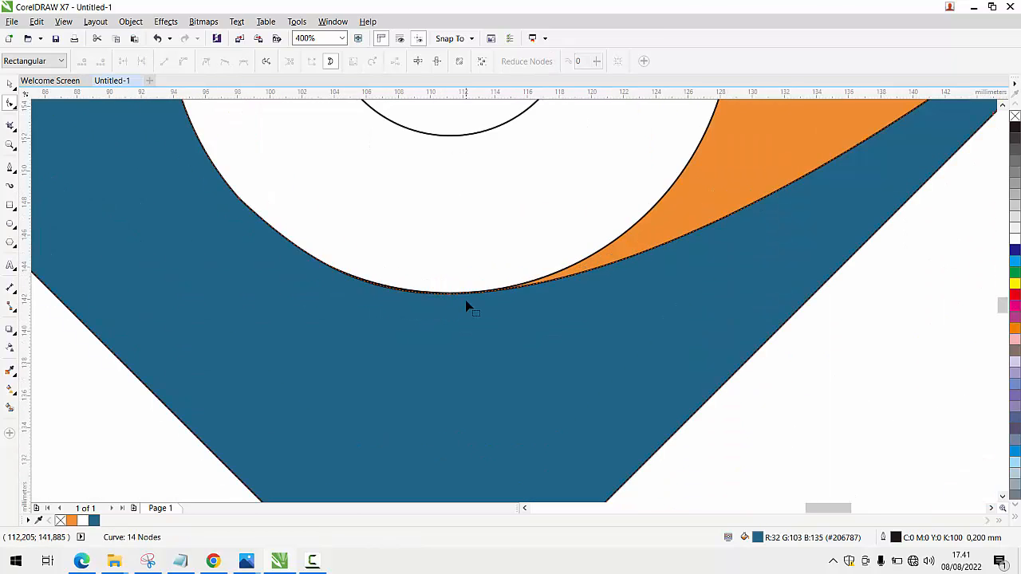
Fine-tune the left curve handle of the blue edge's node directly below the ring
{"action": "scroll", "coordinate": [467, 307], "scroll_direction": "up", "scroll_amount": 2}
{"action": "left_click", "coordinate": [402, 272]}
{"action": "left_click_drag", "start_coordinate": [72, 279], "coordinate": [66, 274]}
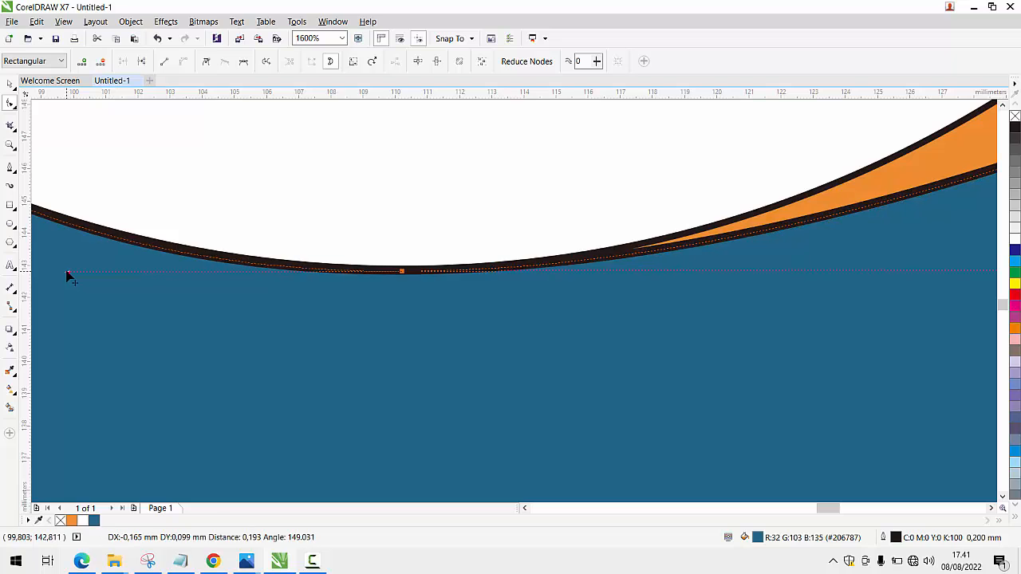
{"action": "scroll", "coordinate": [66, 273], "scroll_direction": "down", "scroll_amount": 7}
{"action": "scroll", "coordinate": [192, 268], "scroll_direction": "up", "scroll_amount": 4}
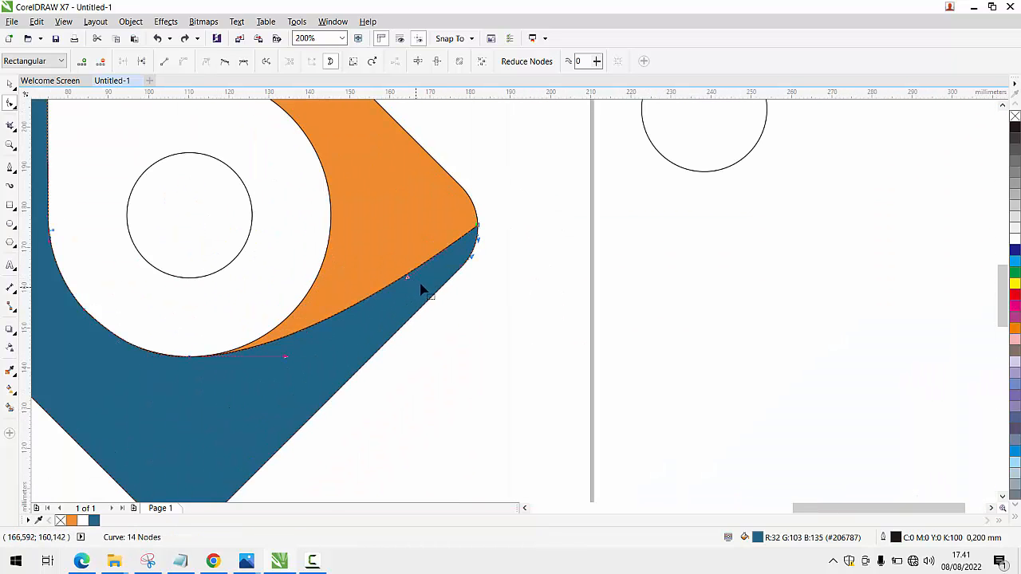
Delete the spare circle beside the page
{"action": "scroll", "coordinate": [447, 271], "scroll_direction": "down", "scroll_amount": 2}
{"action": "left_click", "coordinate": [528, 247]}
{"action": "left_click", "coordinate": [10, 83]}
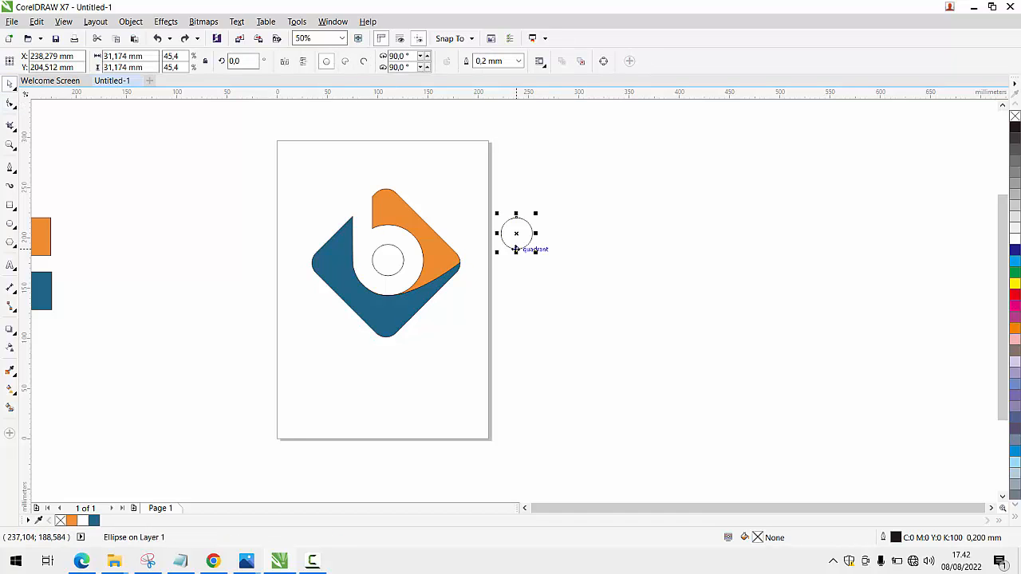
{"action": "key", "text": "Delete"}
Try removing the small circle inside the letter b
{"action": "left_click", "coordinate": [386, 249]}
{"action": "key", "text": "Delete"}
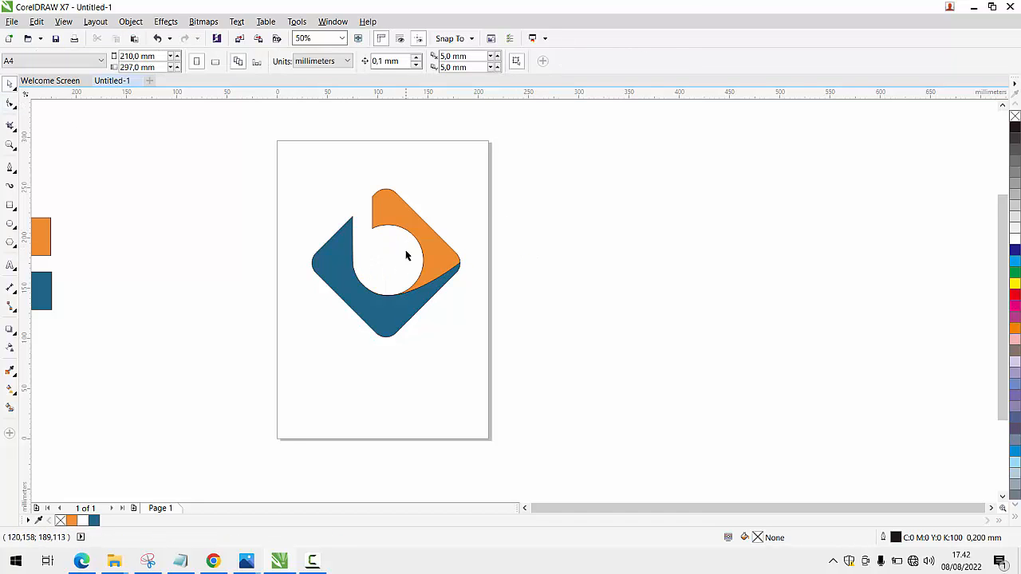
{"action": "key", "text": "ctrl+z"}
Fill the small circle inside the letter b with dark gray
{"action": "scroll", "coordinate": [357, 245], "scroll_direction": "up", "scroll_amount": 4}
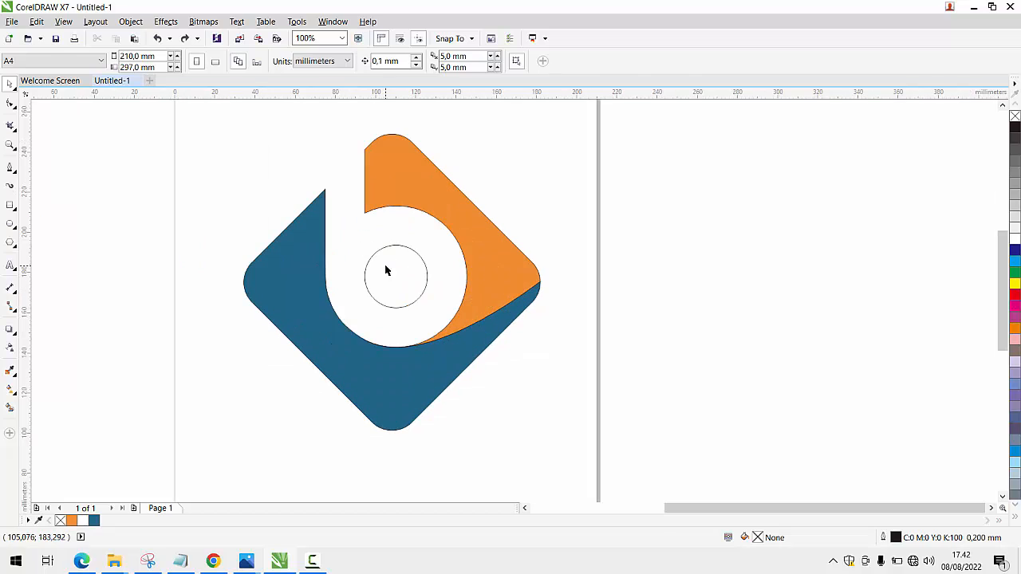
{"action": "left_click", "coordinate": [386, 266]}
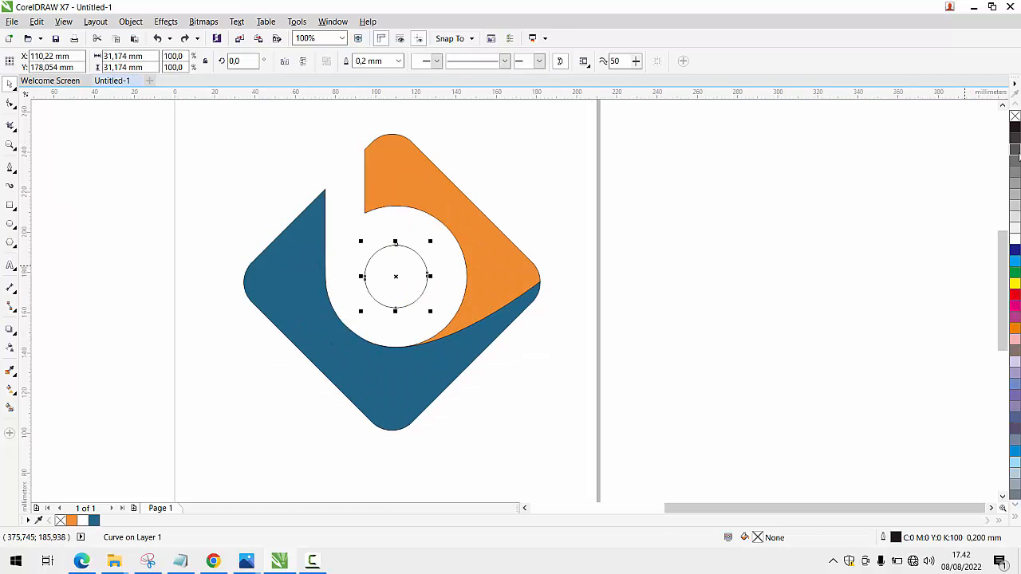
{"action": "left_click", "coordinate": [1017, 156]}
{"action": "left_click", "coordinate": [688, 210]}
{"action": "scroll", "coordinate": [285, 267], "scroll_direction": "down", "scroll_amount": 4}
{"action": "scroll", "coordinate": [373, 276], "scroll_direction": "up", "scroll_amount": 4}
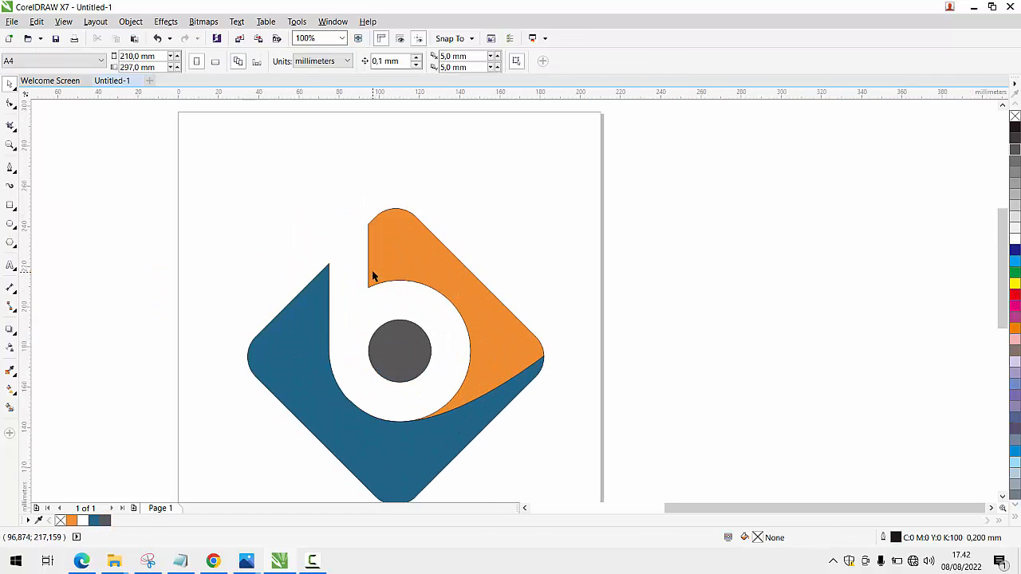
Remove the outlines from all three pieces of the logo
{"action": "scroll", "coordinate": [223, 186], "scroll_direction": "down", "scroll_amount": 2}
{"action": "mouse_move", "coordinate": [223, 167]}
{"action": "left_mouse_down"}
{"action": "mouse_move", "coordinate": [432, 297]}
{"action": "mouse_move", "coordinate": [458, 367]}
{"action": "left_mouse_up"}
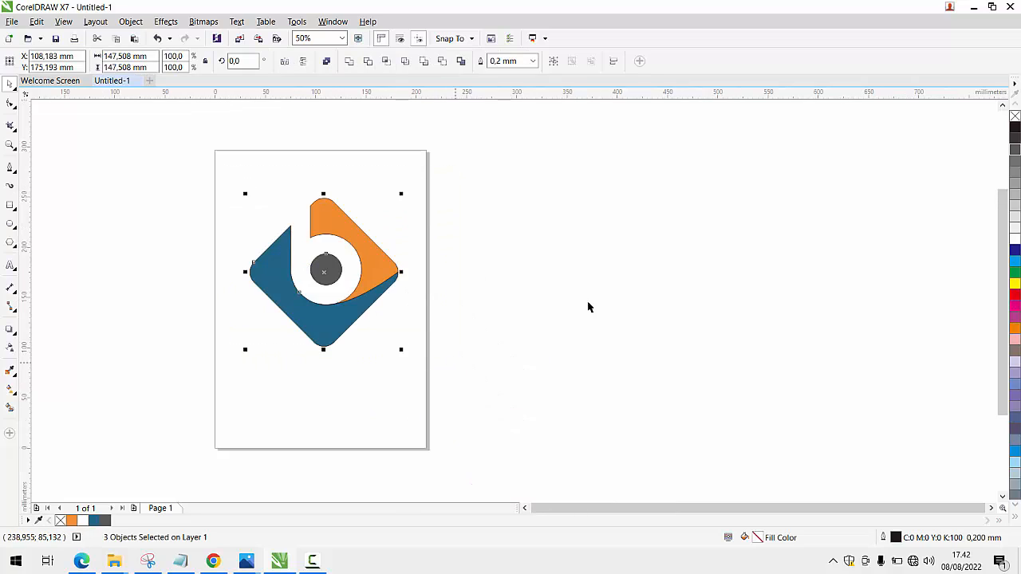
{"action": "right_click", "coordinate": [1015, 117]}
{"action": "left_click", "coordinate": [568, 235]}
{"action": "scroll", "coordinate": [576, 244], "scroll_direction": "down", "scroll_amount": 2}
{"action": "scroll", "coordinate": [492, 280], "scroll_direction": "up", "scroll_amount": 2}
{"action": "scroll", "coordinate": [509, 202], "scroll_direction": "down", "scroll_amount": 1}
{"action": "scroll", "coordinate": [550, 169], "scroll_direction": "up", "scroll_amount": 1}
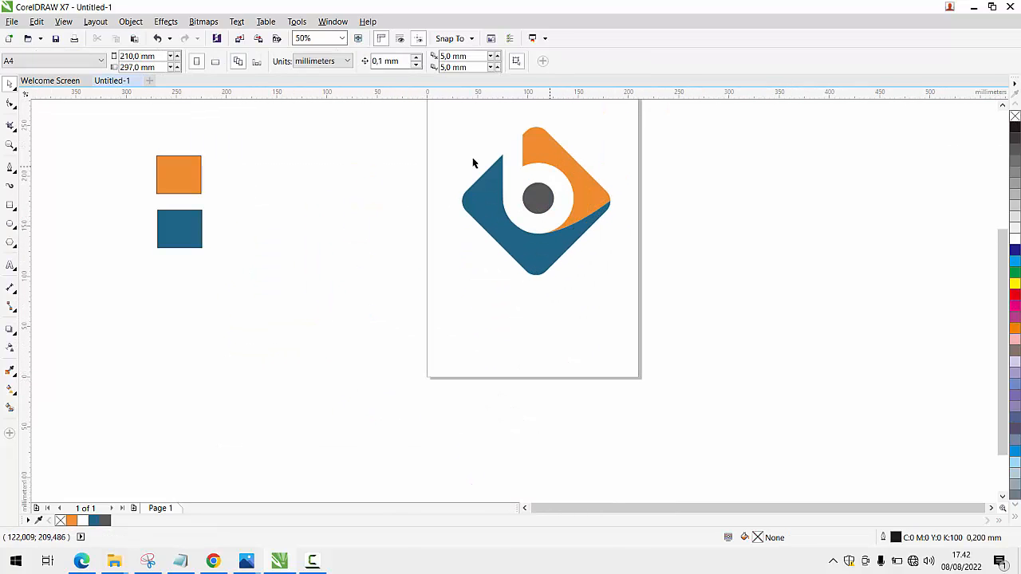
Add the artistic text "bUlog" below the logo, near the page's left edge
{"action": "left_click_drag", "start_coordinate": [438, 301], "coordinate": [647, 114]}
{"action": "left_click", "coordinate": [562, 159]}
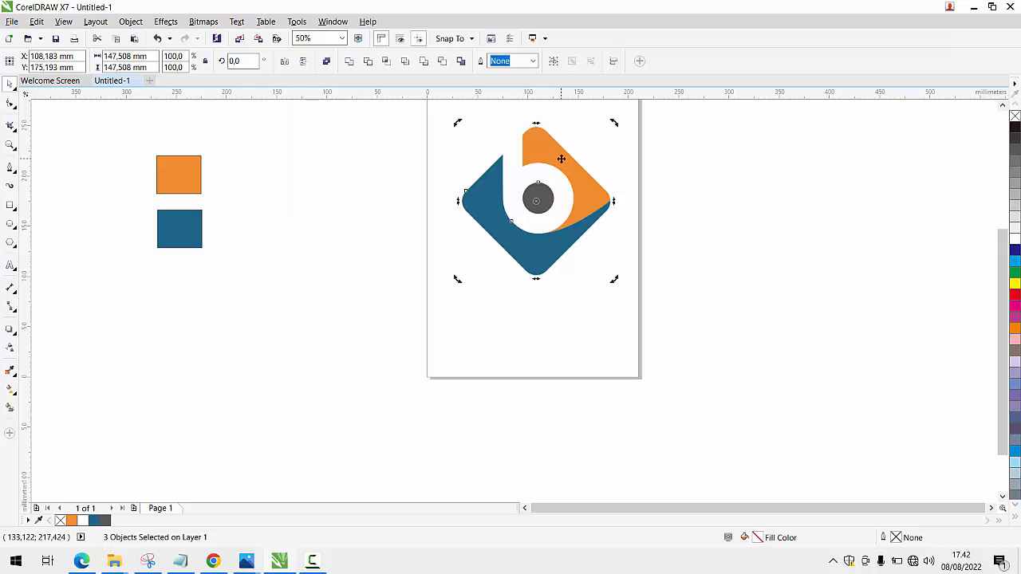
{"action": "left_click", "coordinate": [10, 264]}
{"action": "left_click", "coordinate": [454, 302]}
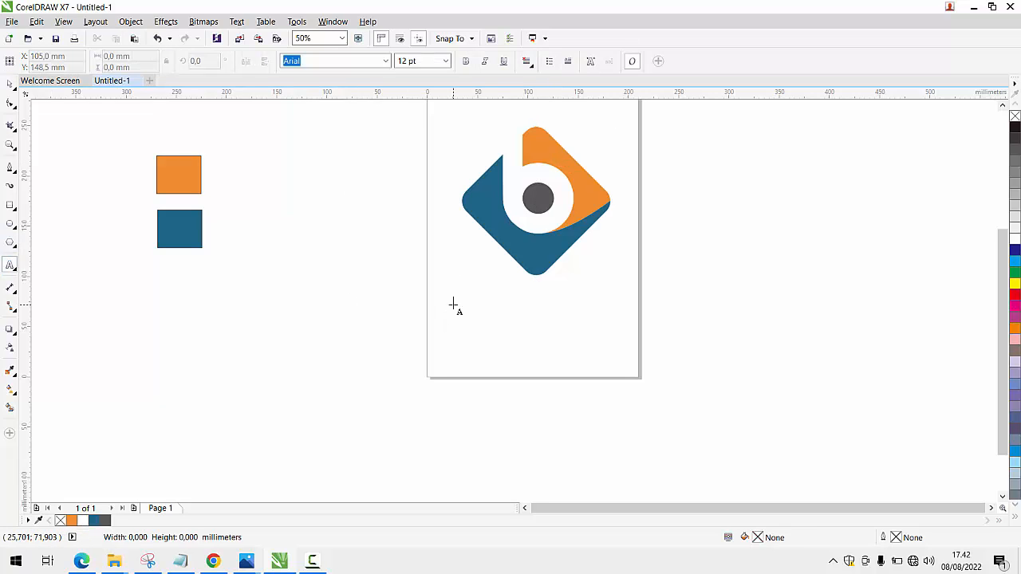
{"action": "type", "text": "bUl"}
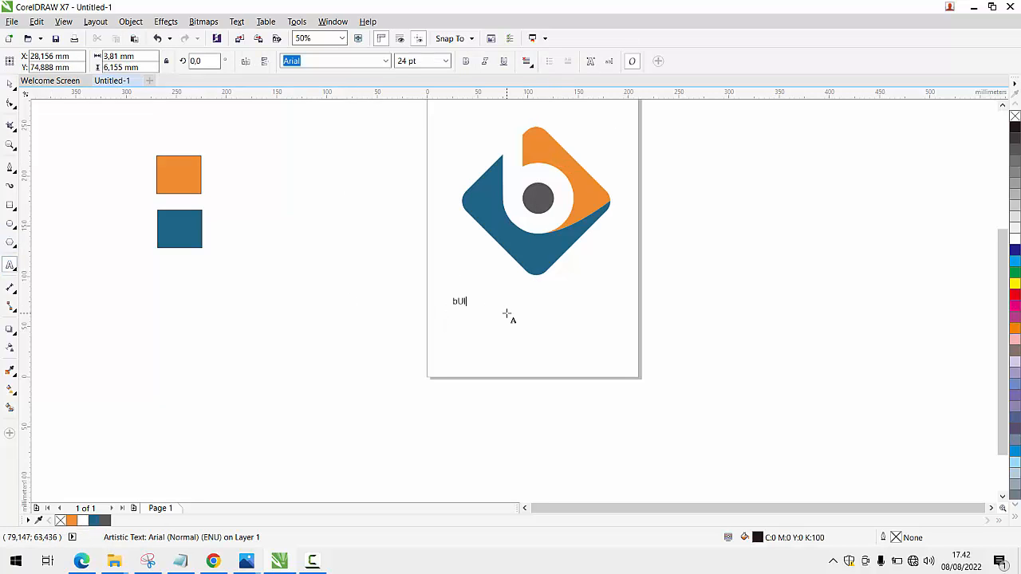
{"action": "type", "text": "og"}
{"action": "left_click", "coordinate": [10, 84]}
Enlarge the text below the logo to about 118 mm wide and 44 mm tall
{"action": "scroll", "coordinate": [469, 298], "scroll_direction": "up", "scroll_amount": 2}
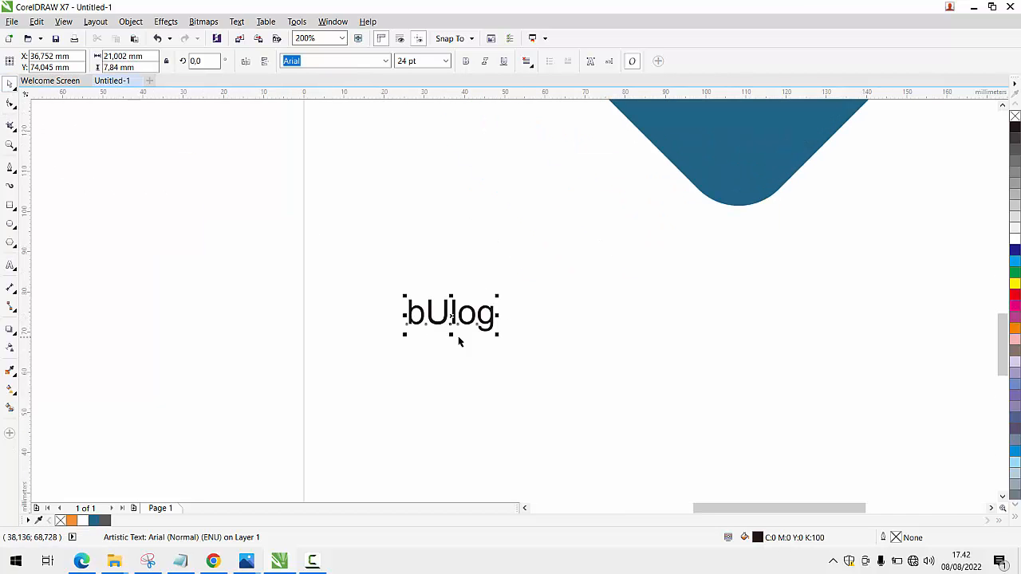
{"action": "scroll", "coordinate": [482, 331], "scroll_direction": "down", "scroll_amount": 1}
{"action": "left_click_drag", "start_coordinate": [491, 334], "coordinate": [686, 415]}
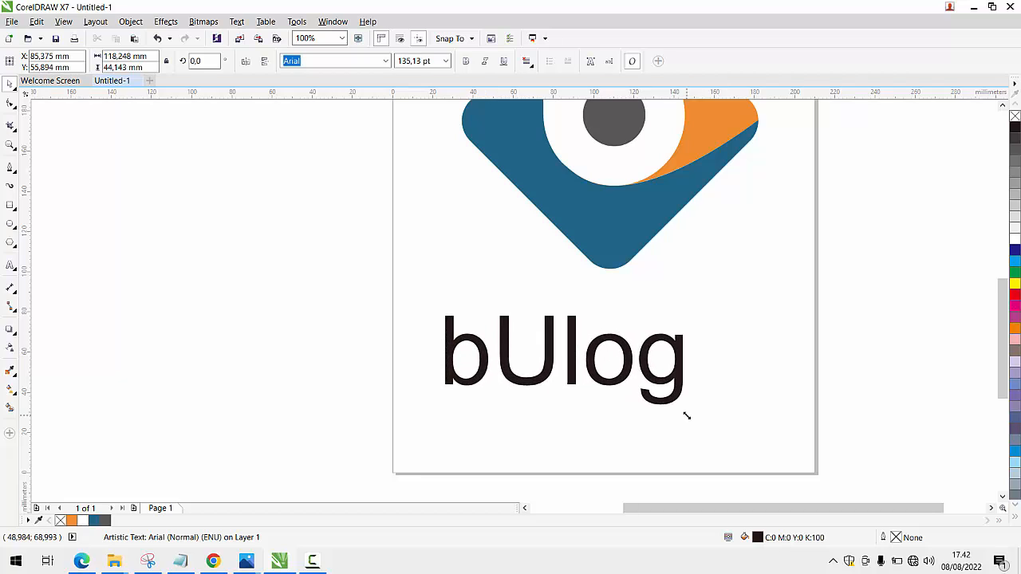
Replace the capital U in the text with a lowercase u so that it reads "bulog"
{"action": "left_click", "coordinate": [8, 268]}
{"action": "key", "text": "Left"}
{"action": "key", "text": "Left"}
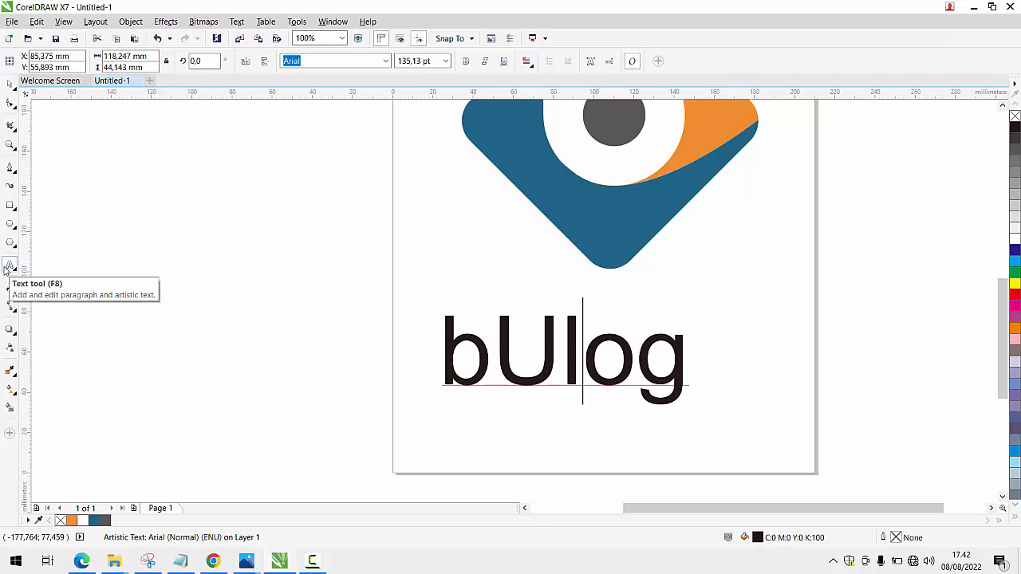
{"action": "key", "text": "Left"}
{"action": "key", "text": "BackSpace"}
{"action": "type", "text": "u"}
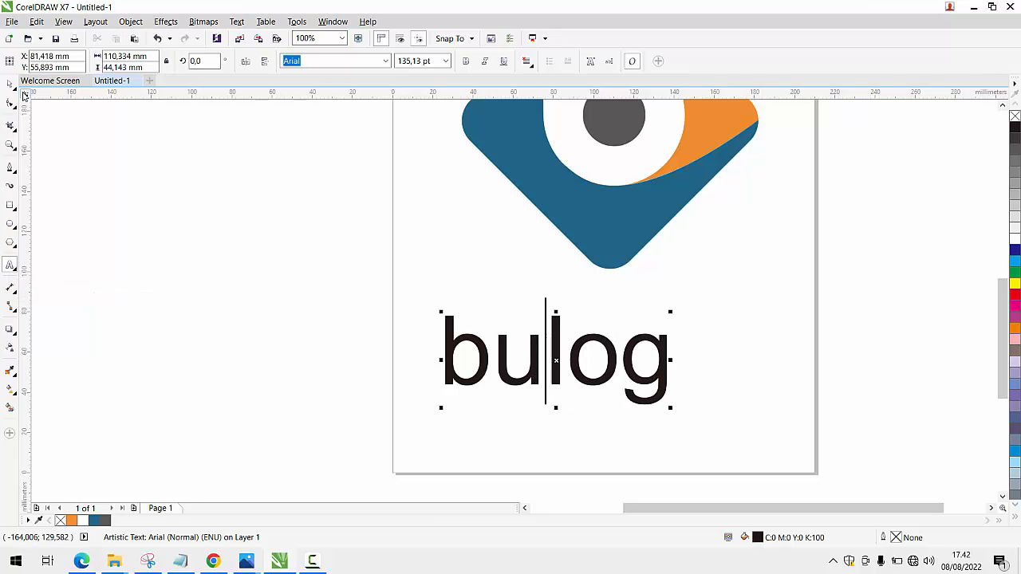
Move the text "bulog" to the right and slightly up, centred beneath the logo
{"action": "left_click", "coordinate": [11, 86]}
{"action": "scroll", "coordinate": [249, 206], "scroll_direction": "down", "scroll_amount": 2}
{"action": "scroll", "coordinate": [315, 221], "scroll_direction": "up", "scroll_amount": 1}
{"action": "left_click_drag", "start_coordinate": [336, 250], "coordinate": [365, 246]}
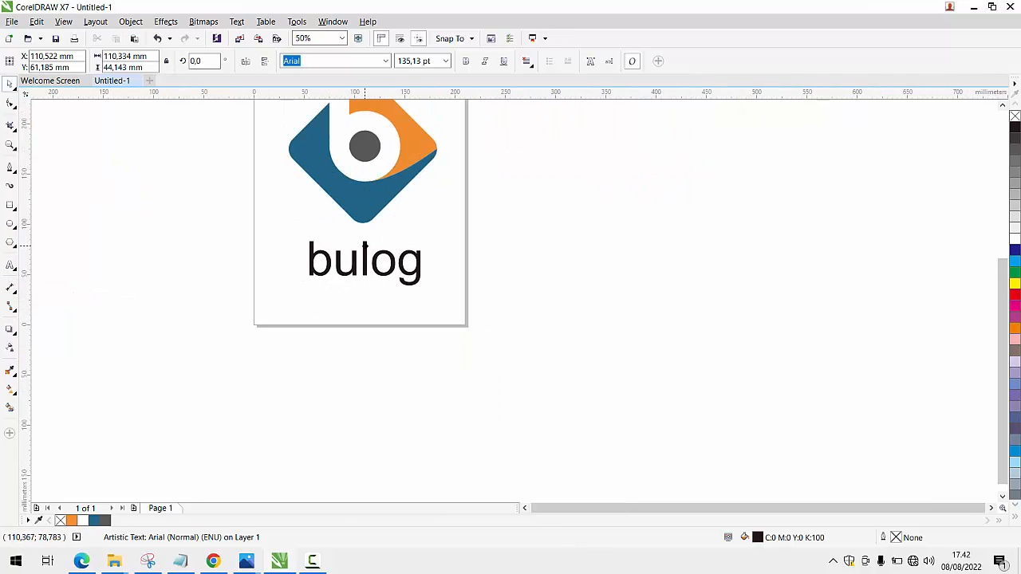
Try the Berlin Sans FB font on the text "bulog"
{"action": "left_click", "coordinate": [386, 62]}
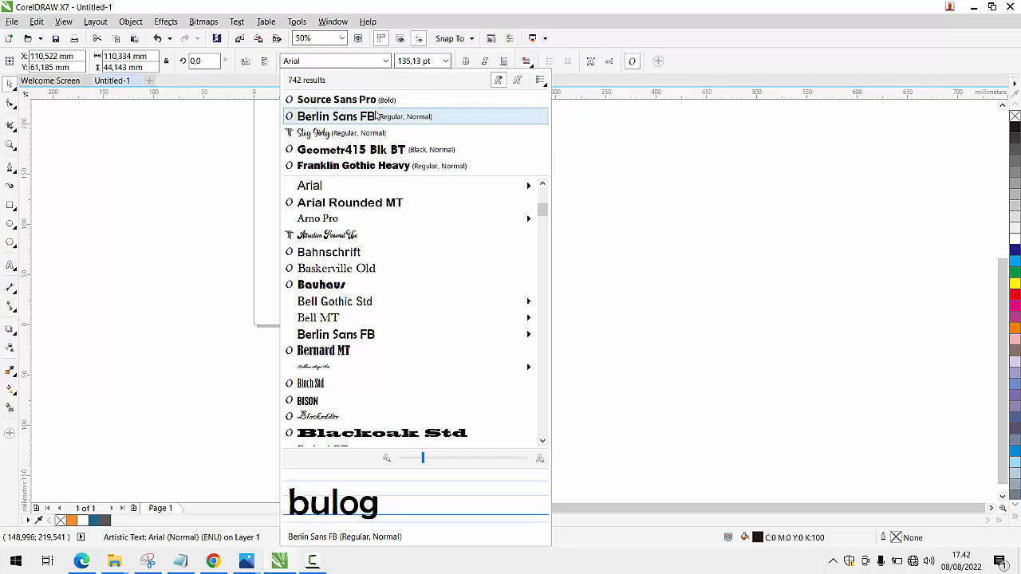
{"action": "left_click", "coordinate": [343, 114]}
{"action": "scroll", "coordinate": [364, 176], "scroll_direction": "down", "scroll_amount": 1}
Set the font of the text "bulog" to Franklin Gothic Heavy and shift the text left beneath the logo
{"action": "left_click", "coordinate": [386, 61]}
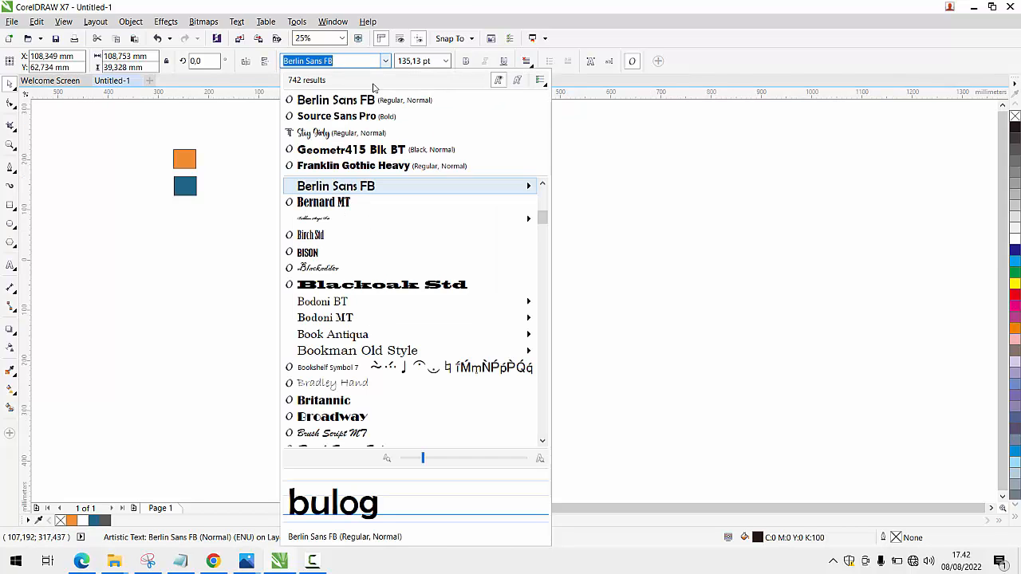
{"action": "mouse_move", "coordinate": [361, 188]}
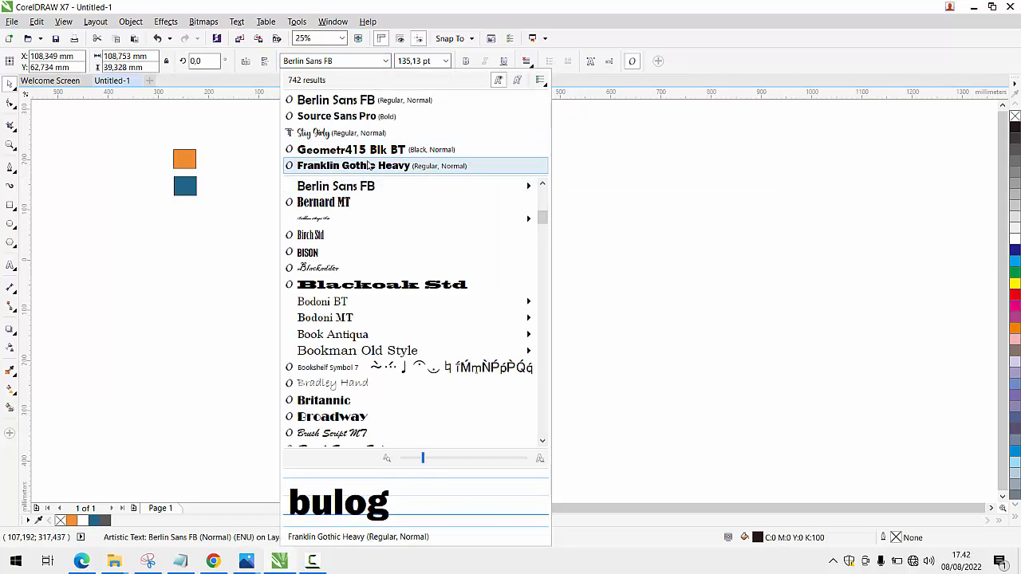
{"action": "left_click", "coordinate": [353, 166]}
{"action": "scroll", "coordinate": [364, 229], "scroll_direction": "up", "scroll_amount": 1}
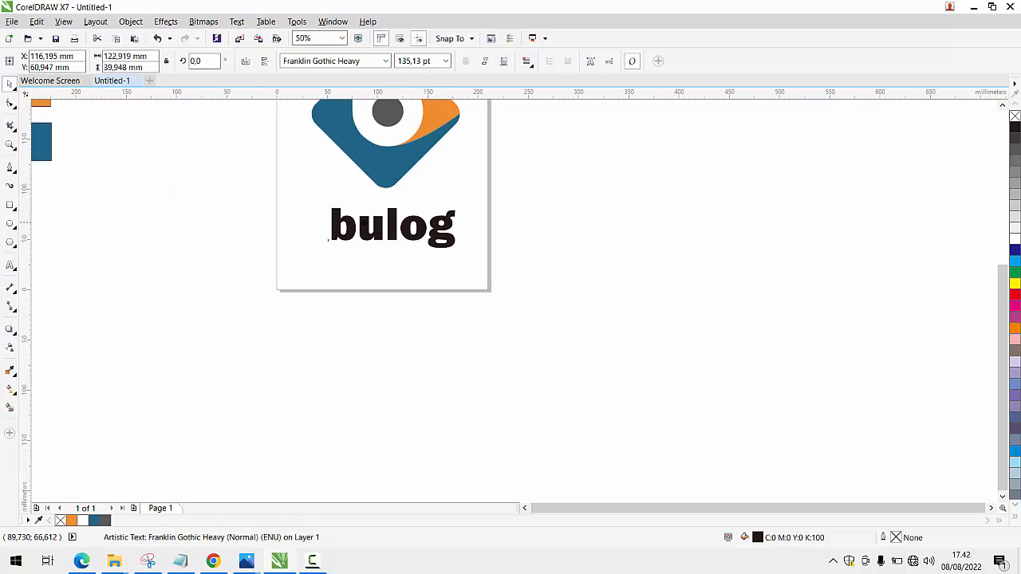
{"action": "scroll", "coordinate": [331, 191], "scroll_direction": "down", "scroll_amount": 1}
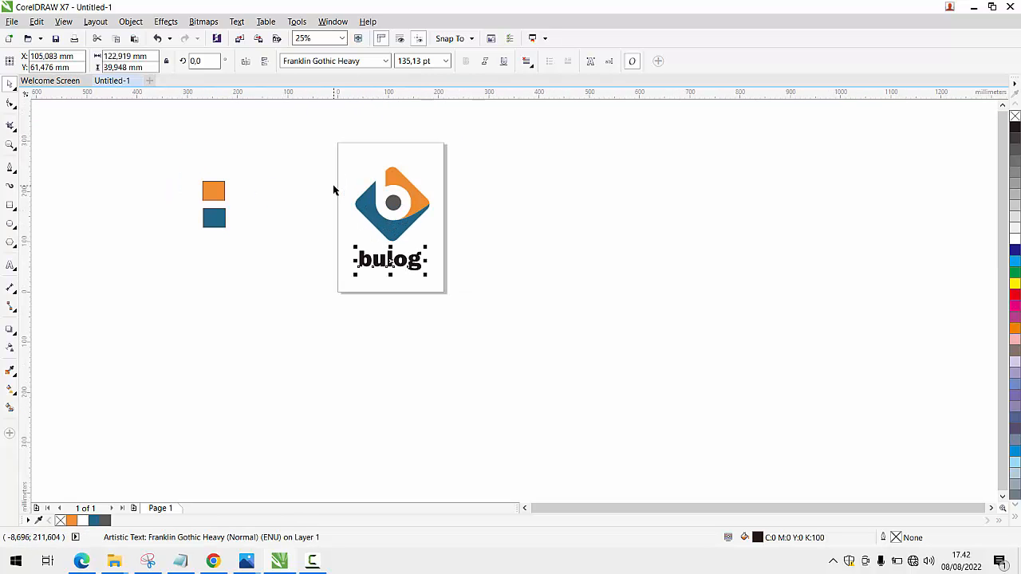
Sample the orange of the logo's diamond with the Color Eyedropper and apply it as the fill of the text "bulog"
{"action": "left_click", "coordinate": [12, 355]}
{"action": "left_click", "coordinate": [415, 192]}
{"action": "scroll", "coordinate": [391, 264], "scroll_direction": "up", "scroll_amount": 1}
{"action": "left_click", "coordinate": [386, 252]}
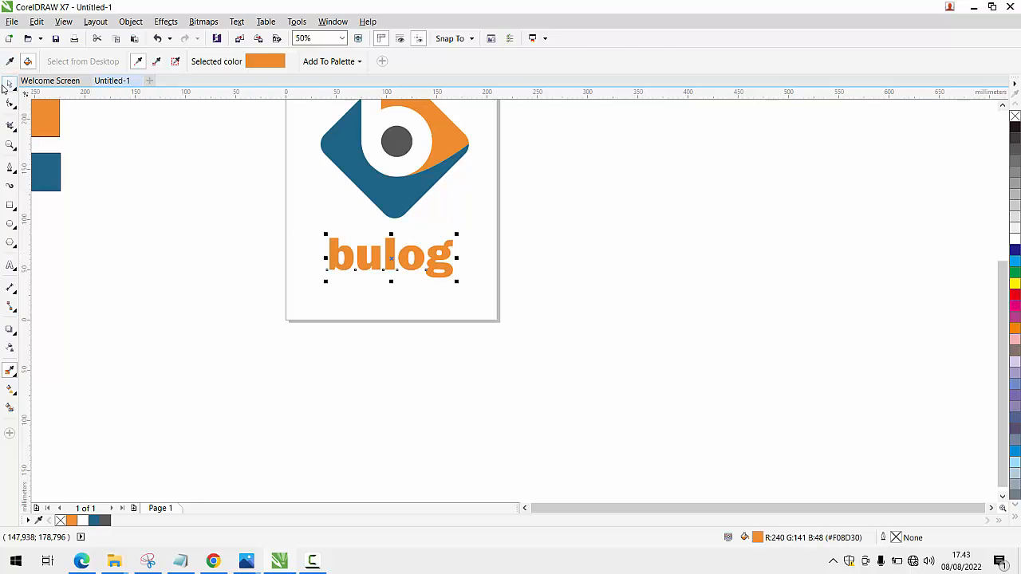
{"action": "left_click", "coordinate": [8, 84]}
{"action": "scroll", "coordinate": [391, 255], "scroll_direction": "up", "scroll_amount": 1}
{"action": "scroll", "coordinate": [391, 255], "scroll_direction": "down", "scroll_amount": 1}
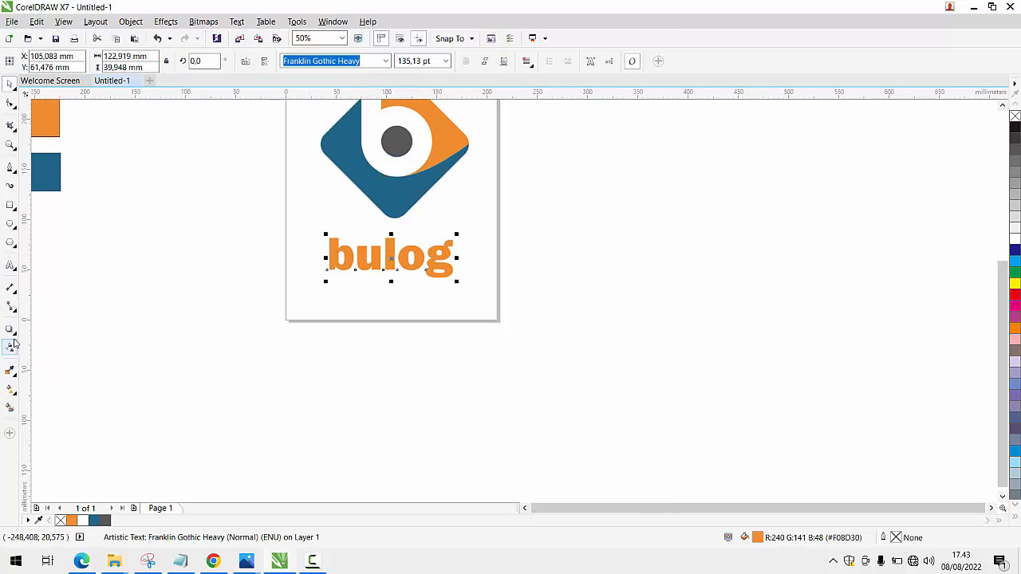
Recolour only the letters "og" of the text "bulog" with the blue sampled from the logo's diamond
{"action": "left_click", "coordinate": [10, 266]}
{"action": "left_click_drag", "start_coordinate": [408, 275], "coordinate": [435, 253]}
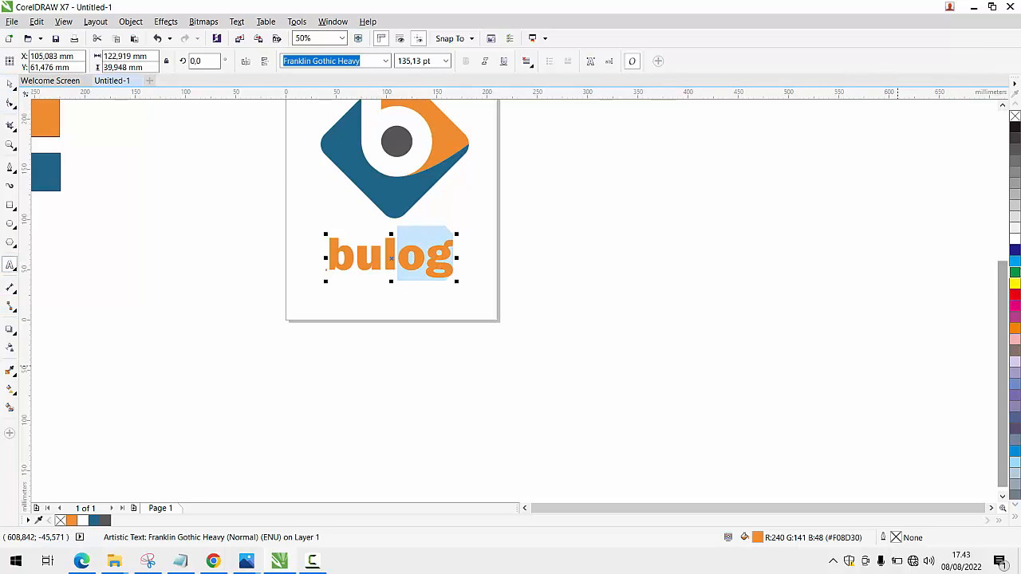
{"action": "left_click", "coordinate": [1016, 250]}
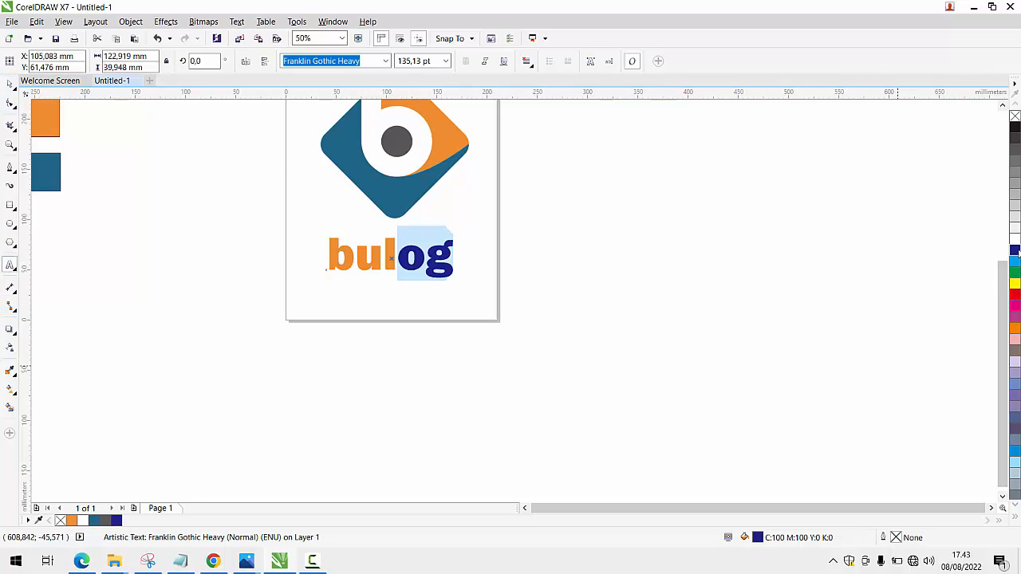
{"action": "double_click", "coordinate": [758, 538]}
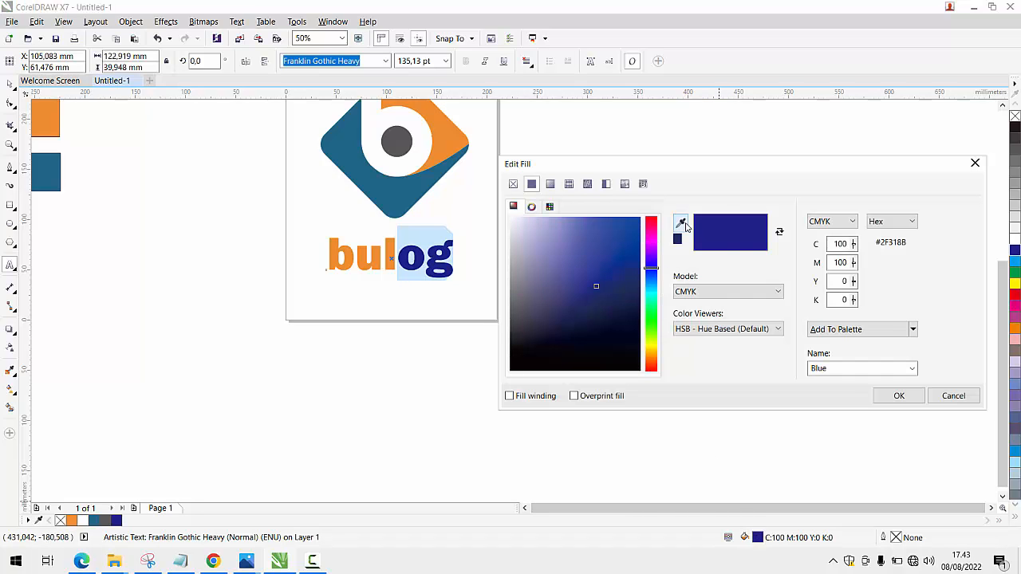
{"action": "left_click", "coordinate": [682, 223]}
{"action": "left_click", "coordinate": [391, 200]}
{"action": "left_click", "coordinate": [899, 396]}
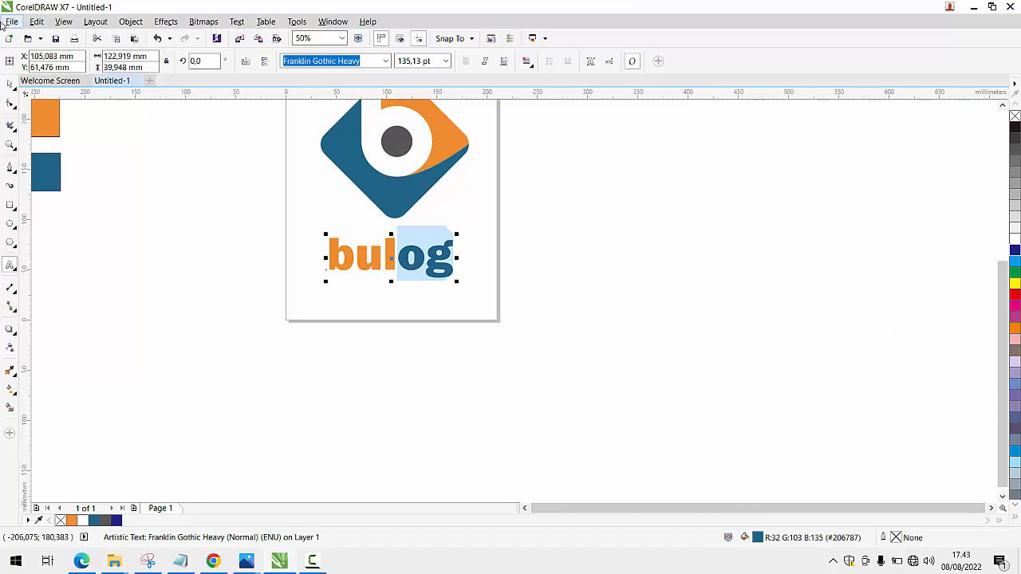
{"action": "left_click", "coordinate": [10, 85]}
{"action": "left_click", "coordinate": [542, 245]}
Select both the orange and blue colour sample squares beside the page
{"action": "scroll", "coordinate": [496, 246], "scroll_direction": "down", "scroll_amount": 1}
{"action": "left_click_drag", "start_coordinate": [206, 145], "coordinate": [326, 259]}
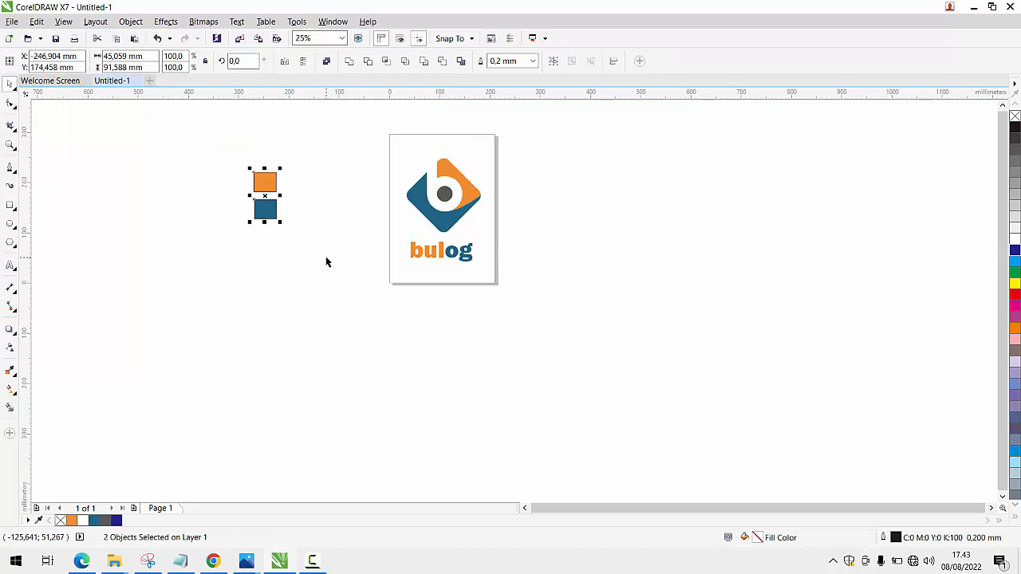